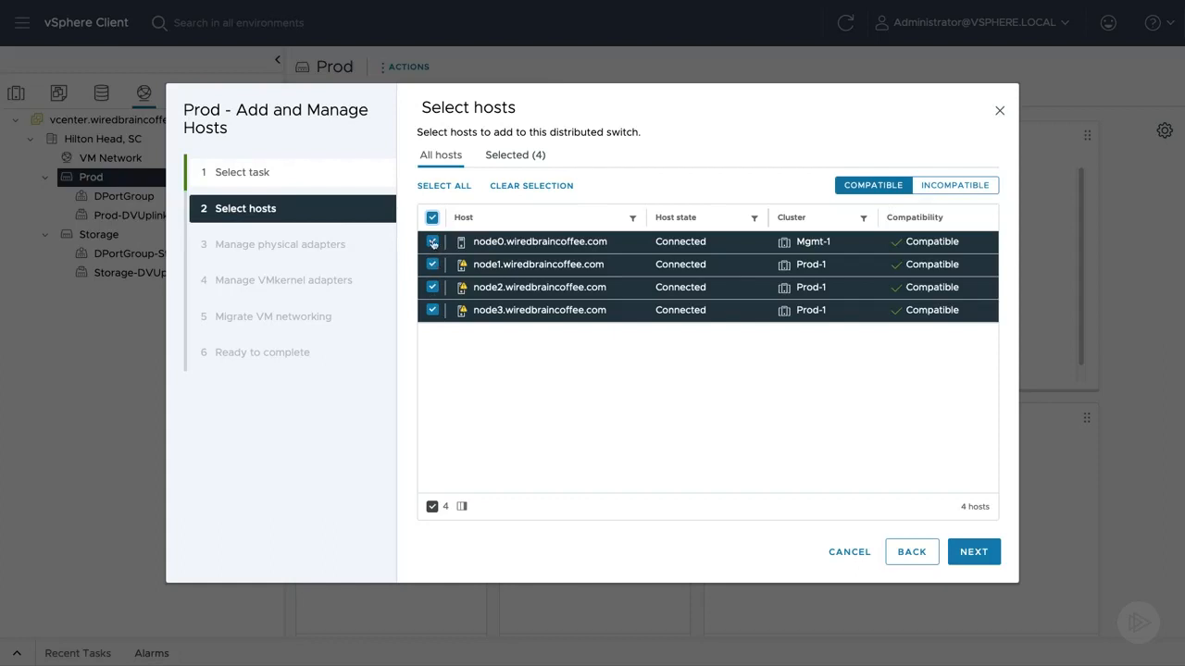
- Exclude node0 from the hosts being added to the Prod switch, keeping node1, node2 and node3, and continue to the physical adapters
{"action": "left_click", "coordinate": [431, 241]}
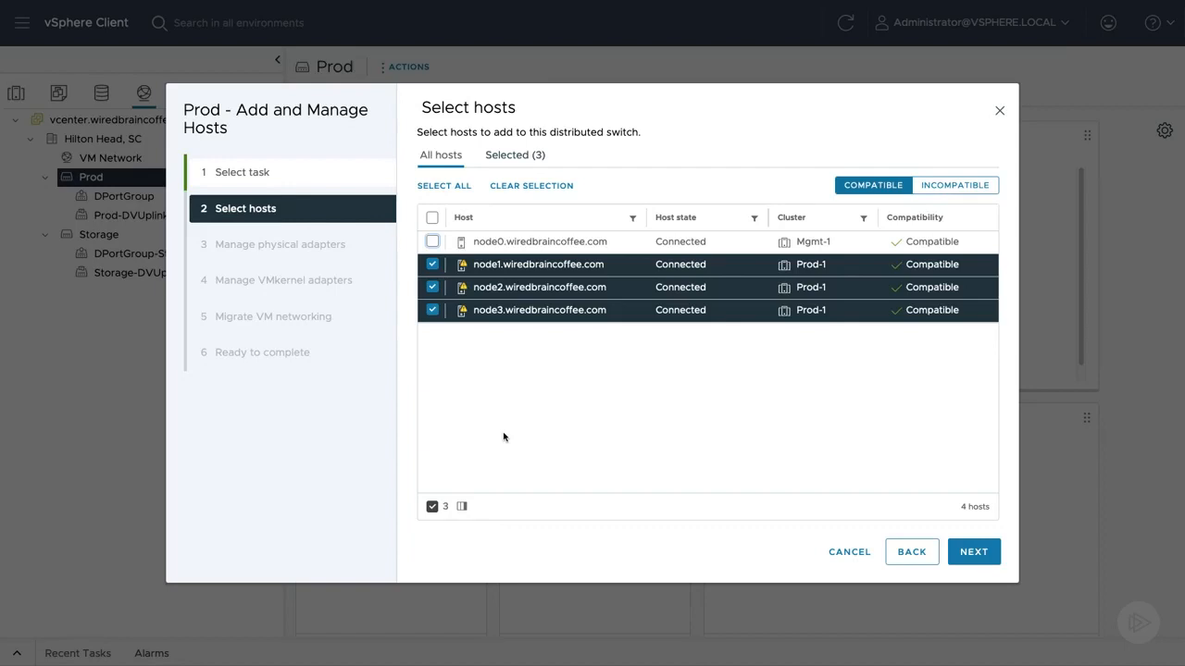
{"action": "left_click", "coordinate": [923, 189]}
{"action": "left_click", "coordinate": [889, 189]}
{"action": "left_click", "coordinate": [976, 555]}
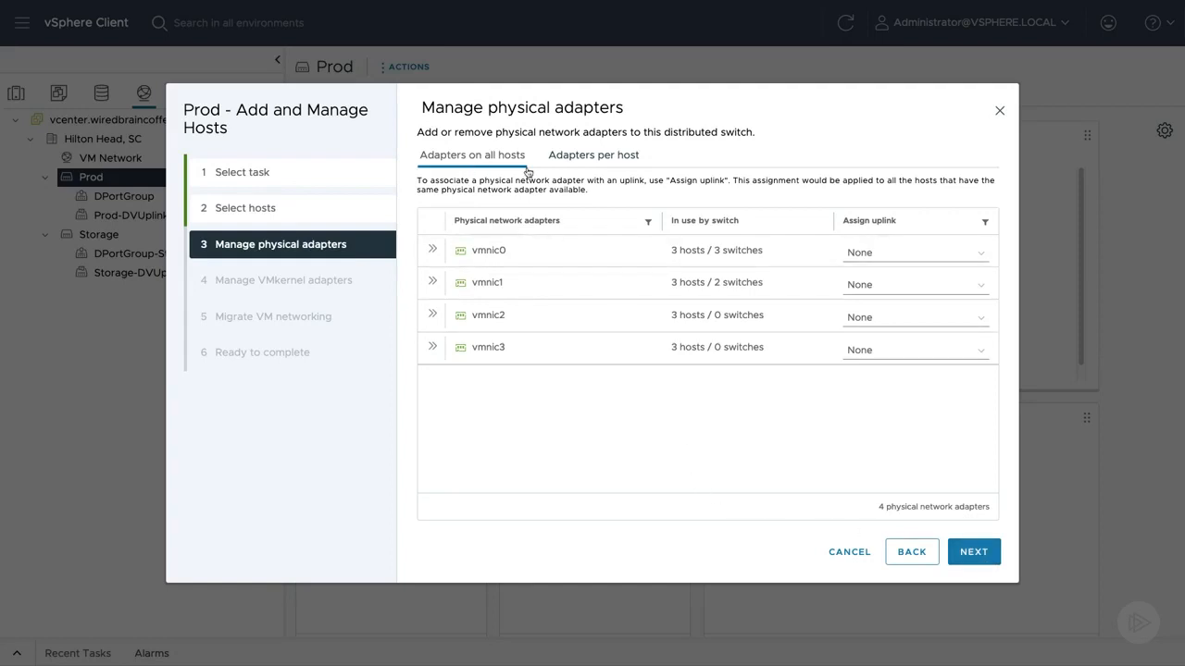
- Examine node1's physical adapters and the per-host switch assignments of vmnic1, vmnic2 and vmnic3
{"action": "left_click", "coordinate": [585, 166]}
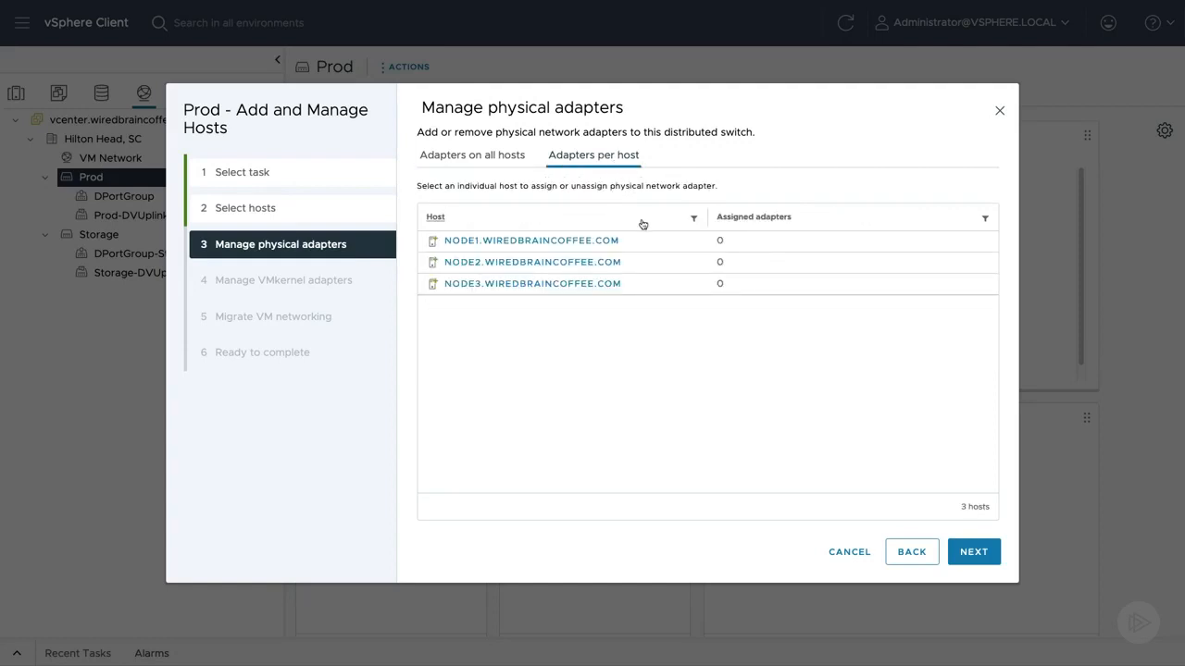
{"action": "left_click", "coordinate": [525, 242]}
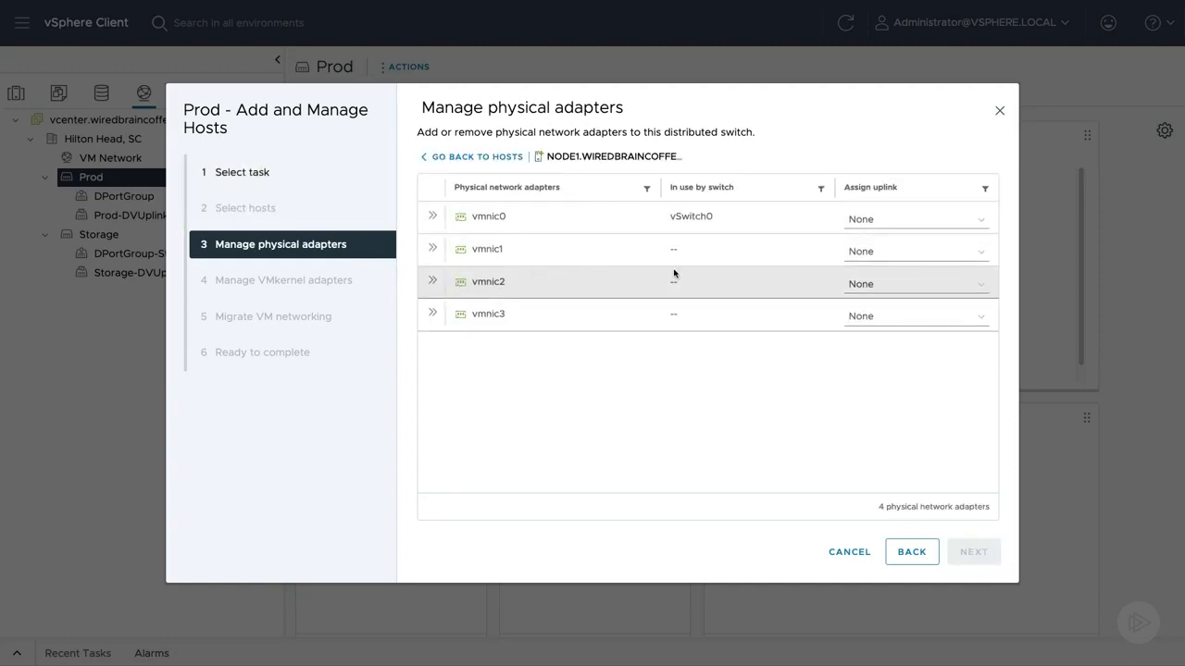
{"action": "left_click", "coordinate": [494, 158]}
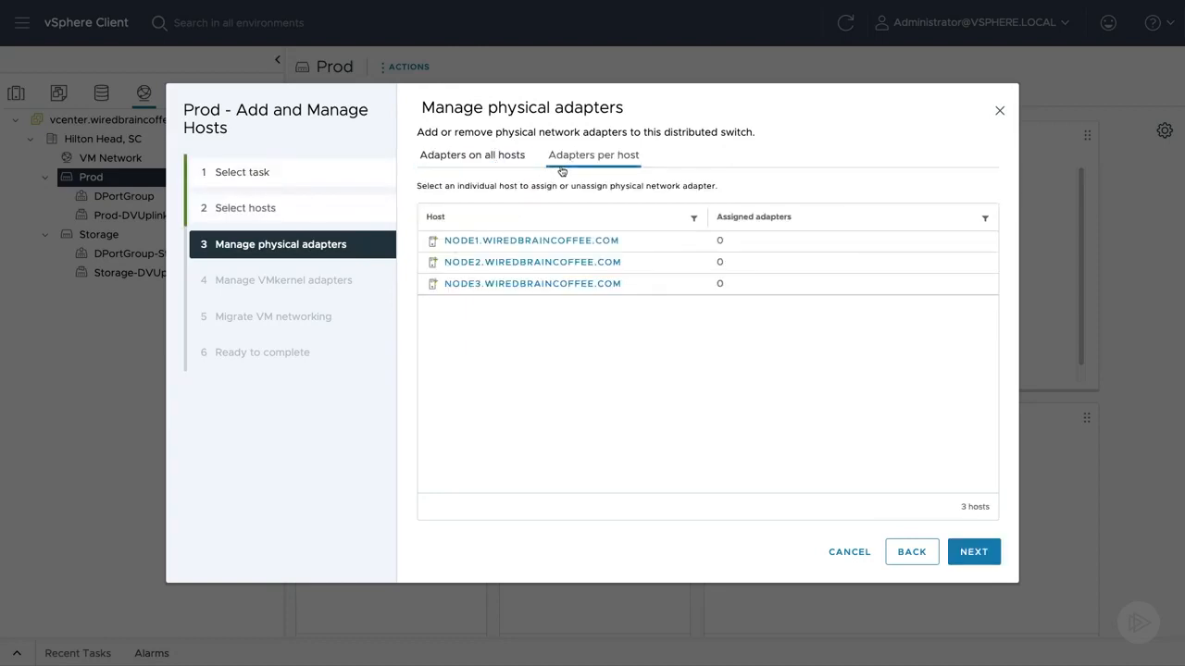
{"action": "left_click", "coordinate": [511, 165]}
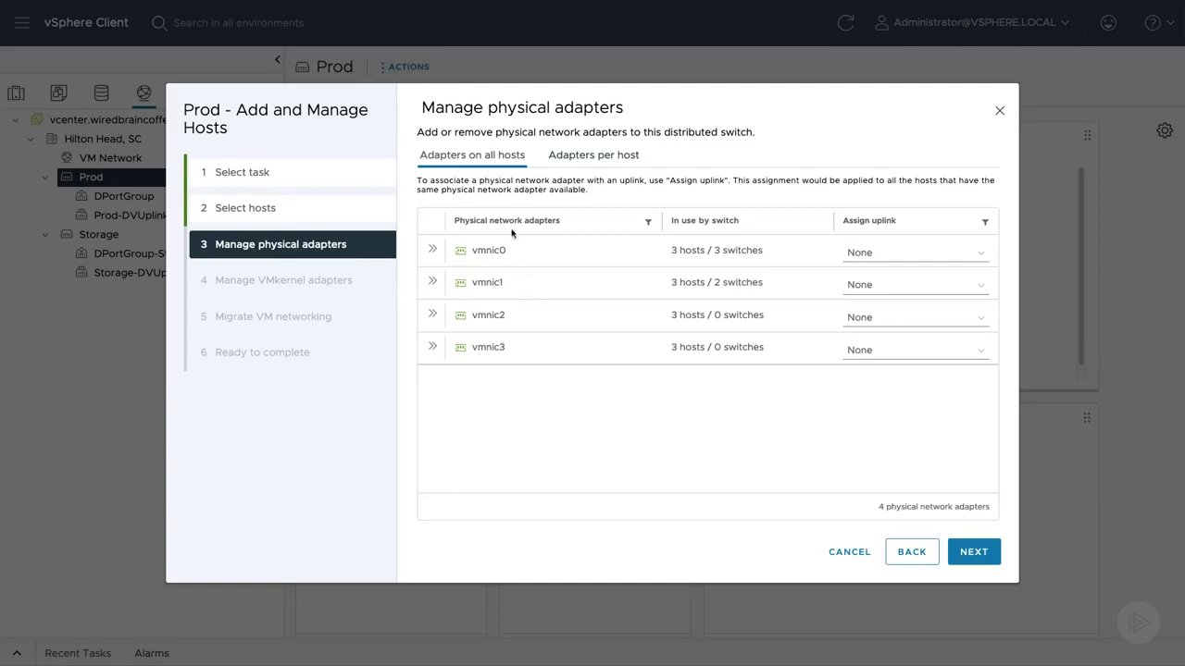
{"action": "left_click", "coordinate": [431, 281]}
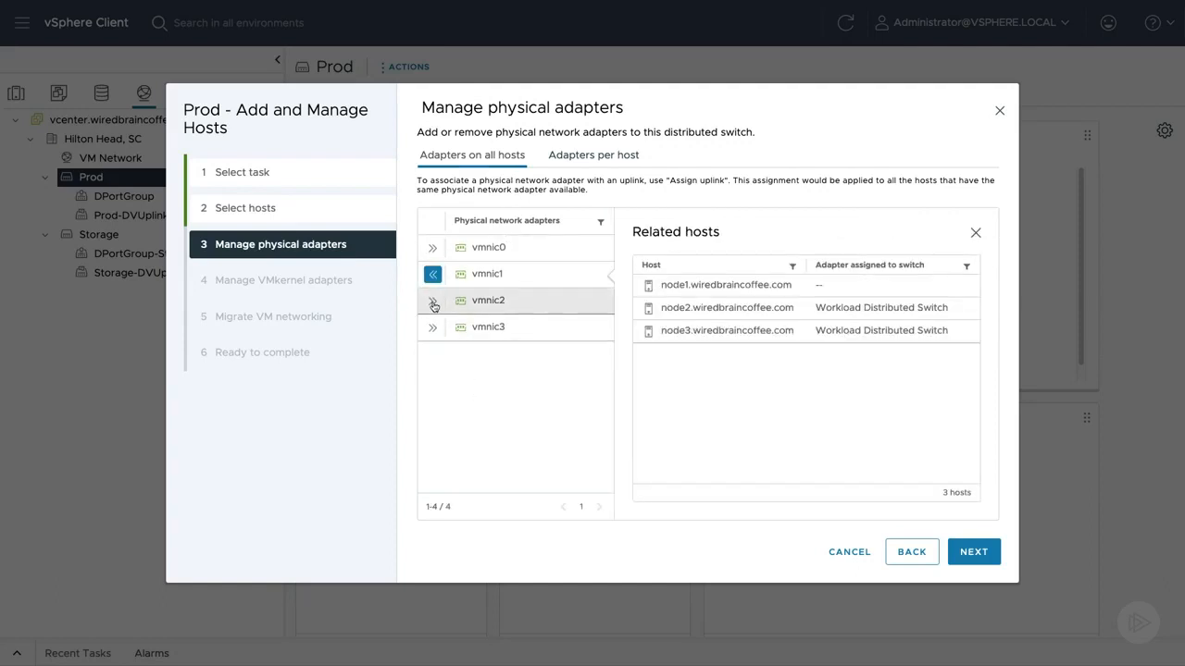
{"action": "left_click", "coordinate": [432, 302]}
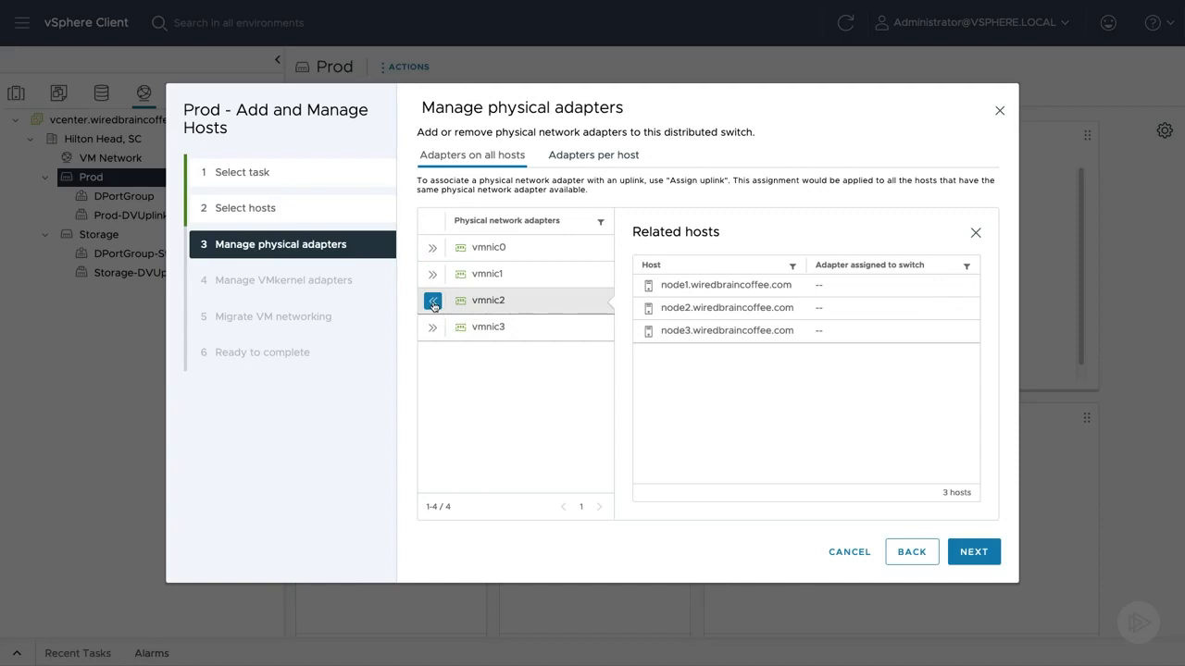
{"action": "left_click", "coordinate": [432, 329]}
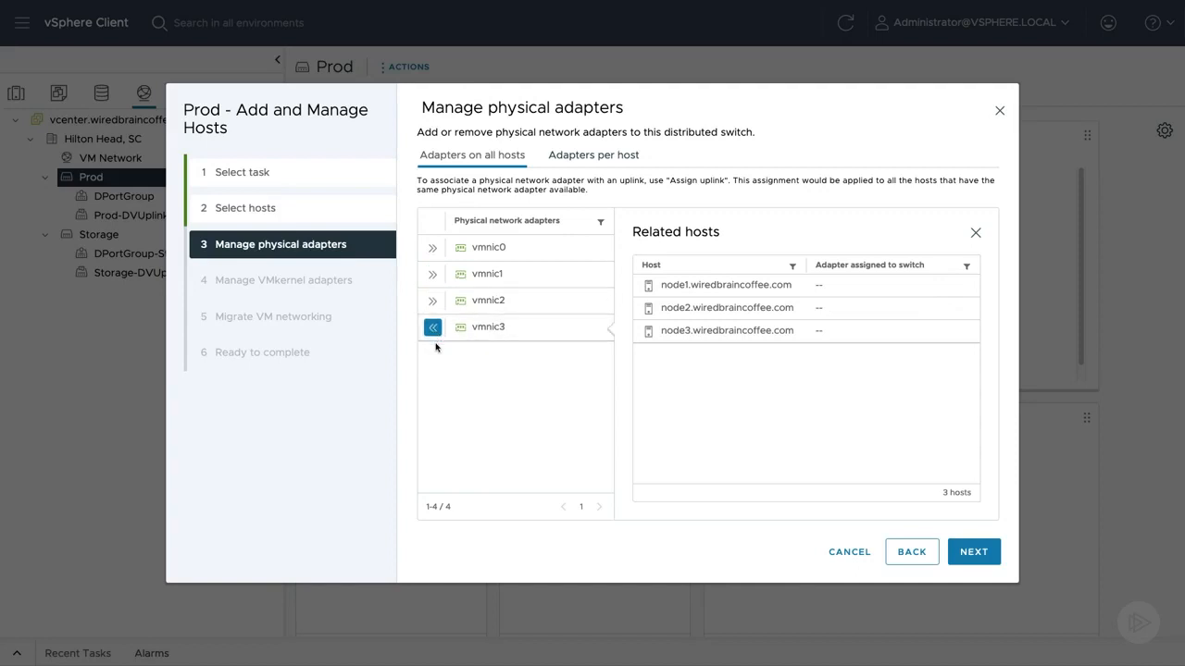
{"action": "left_click", "coordinate": [433, 303]}
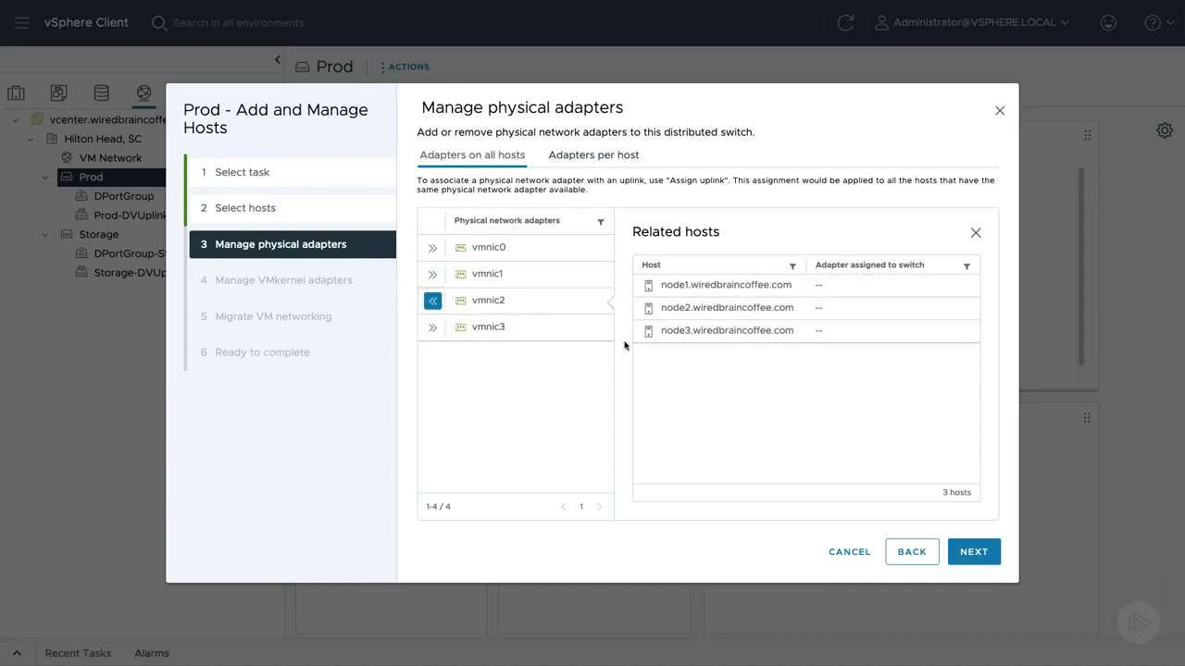
{"action": "left_click", "coordinate": [429, 329]}
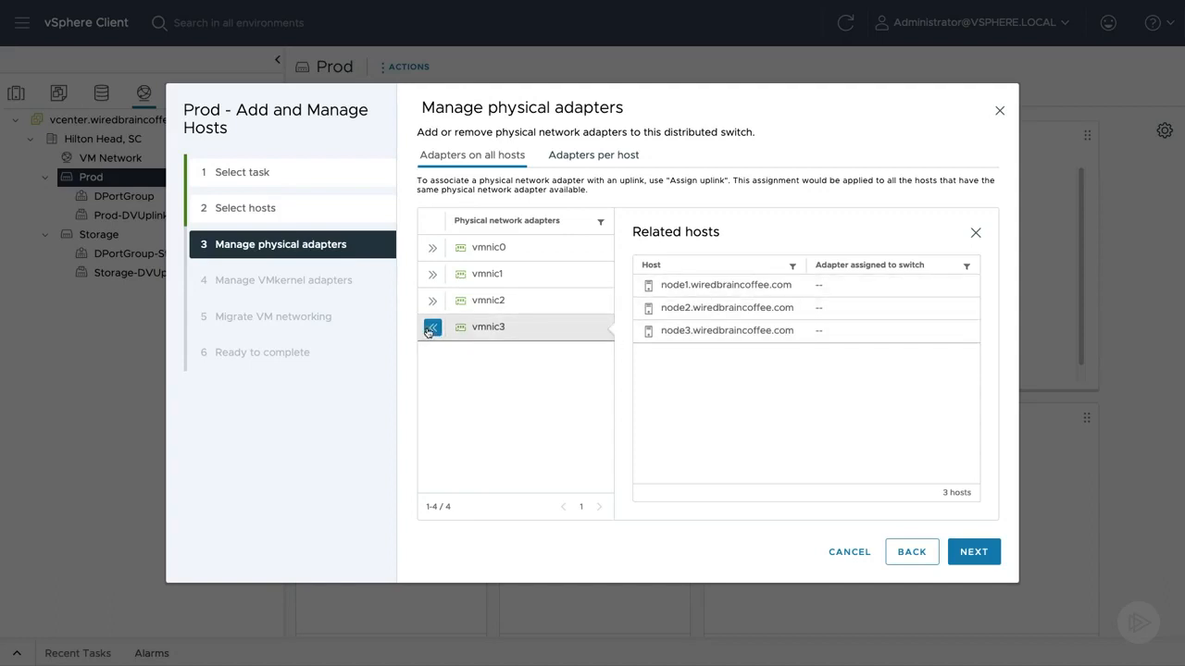
{"action": "left_click", "coordinate": [433, 276]}
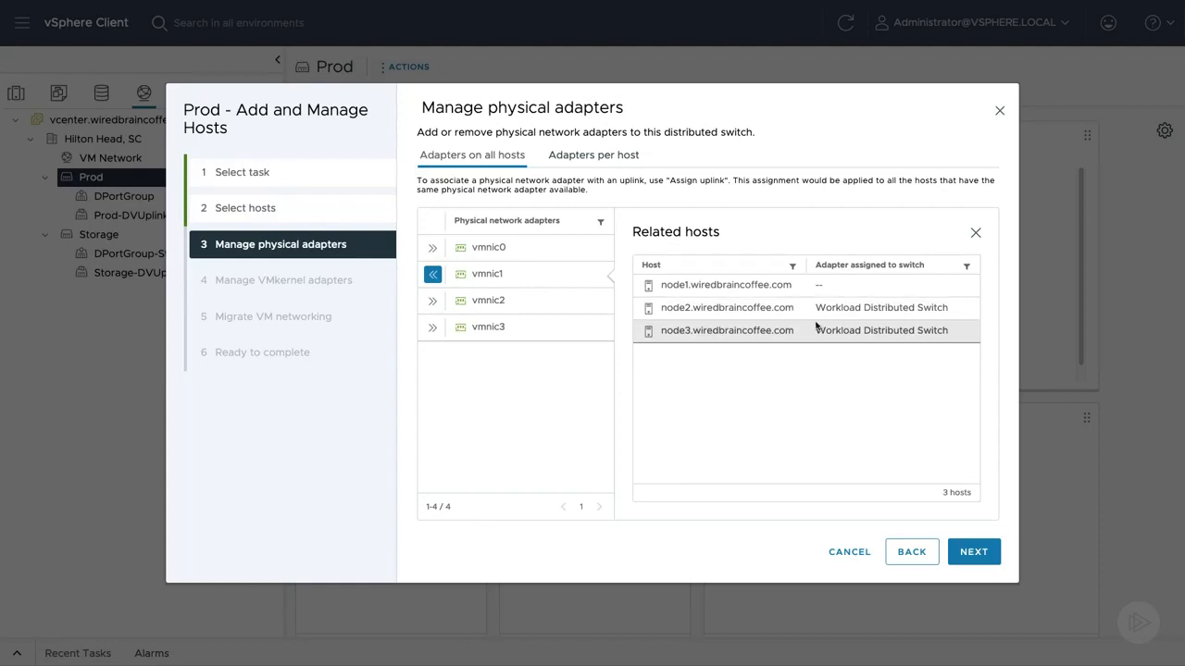
{"action": "left_click", "coordinate": [553, 306]}
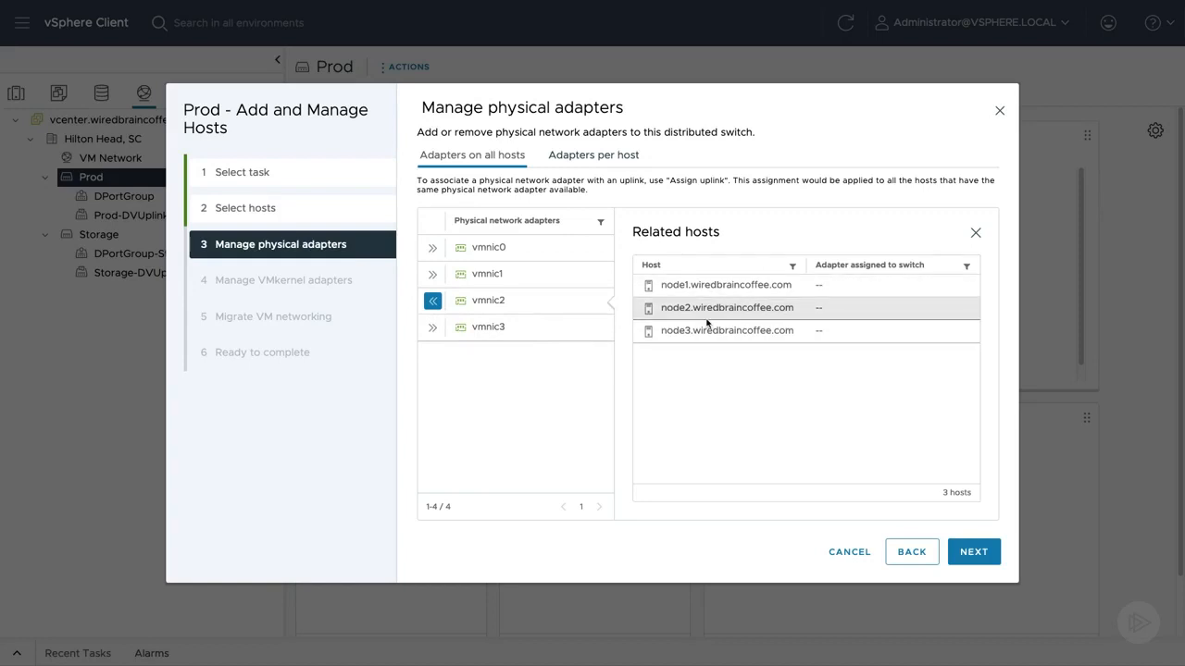
{"action": "left_click", "coordinate": [432, 302]}
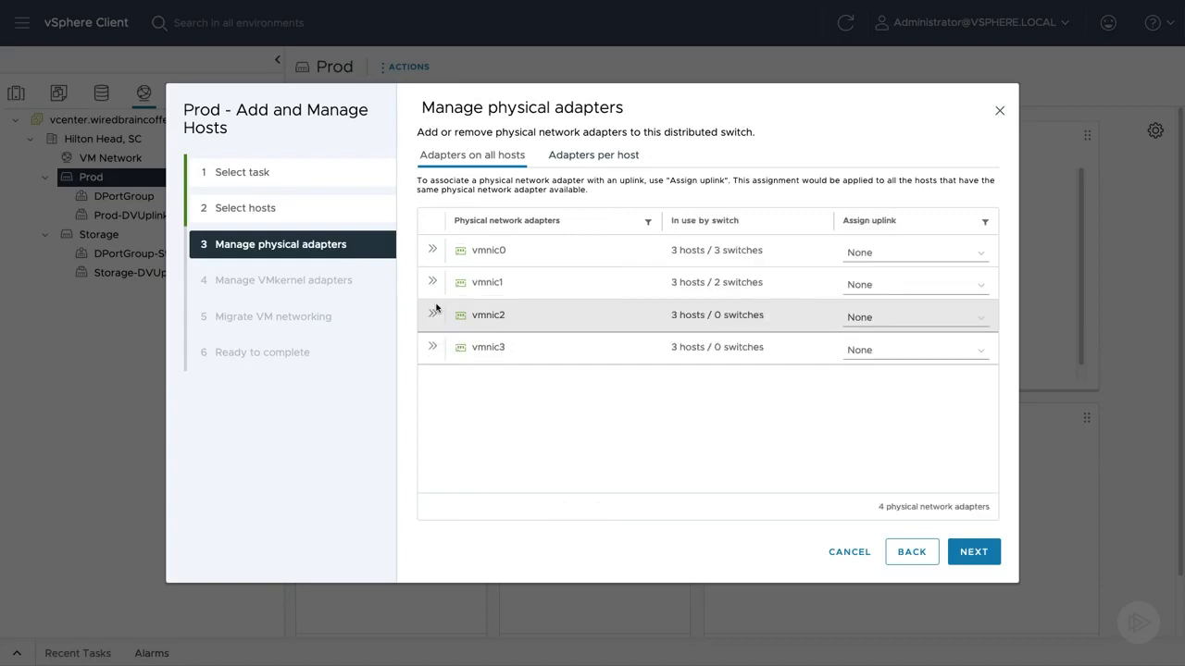
- Assign vmnic2 to Uplink 1 on all hosts, check its related hosts, and continue to the VMkernel adapters
{"action": "left_click", "coordinate": [946, 321]}
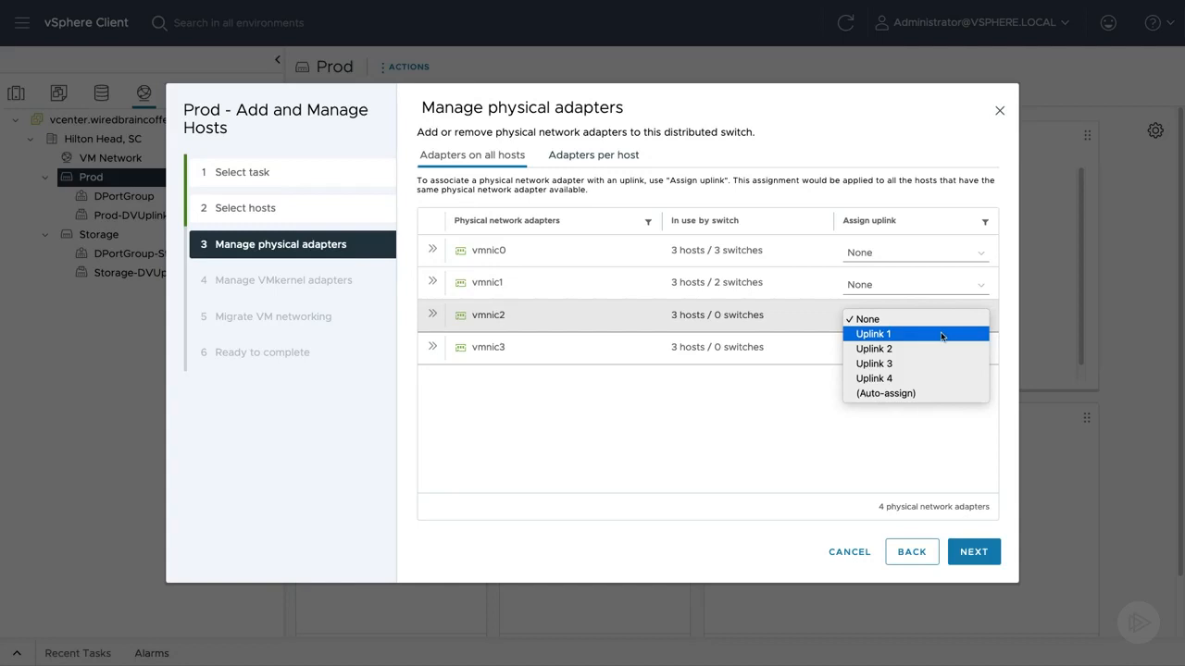
{"action": "left_click", "coordinate": [942, 335]}
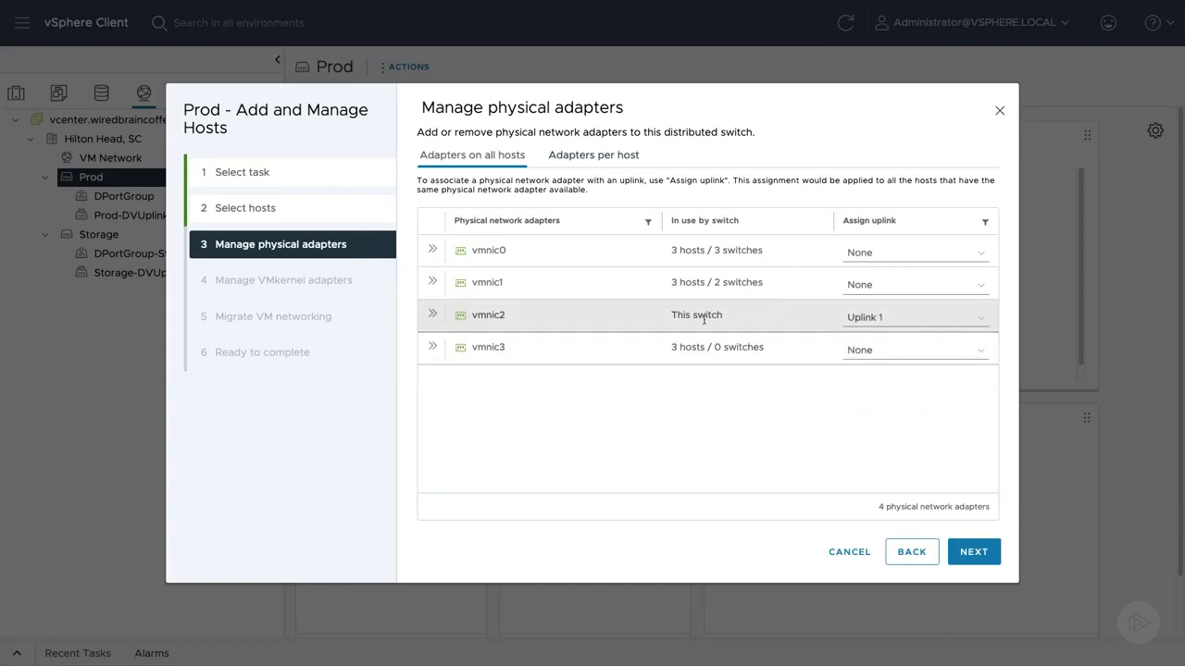
{"action": "left_click", "coordinate": [431, 314]}
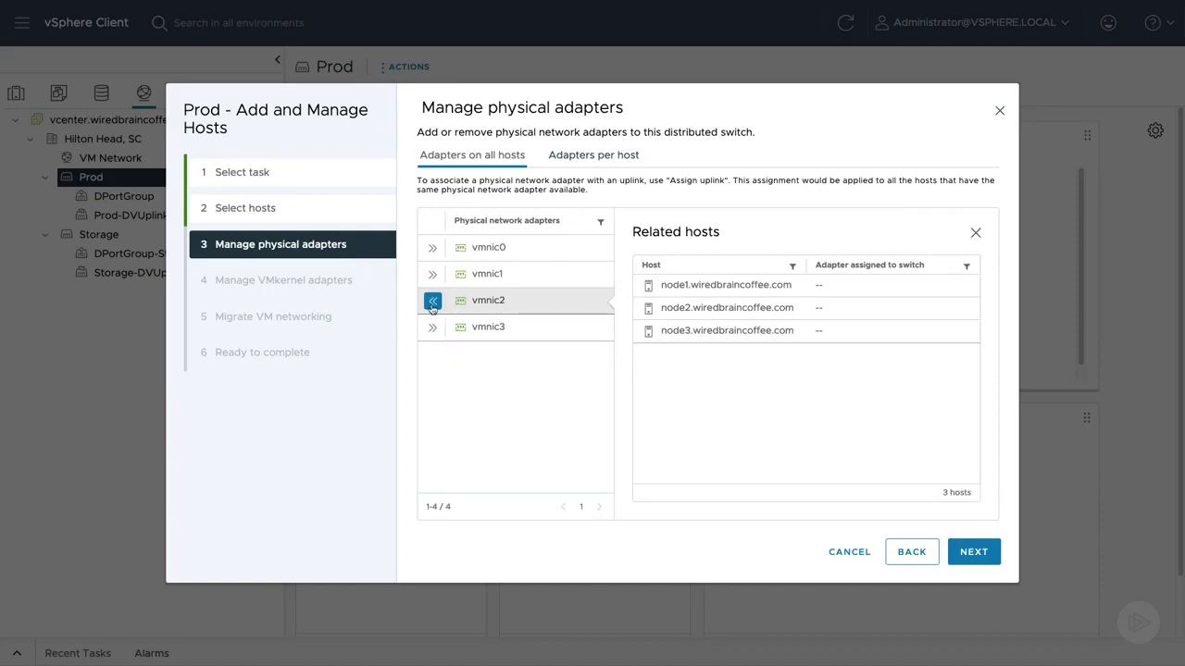
{"action": "left_click", "coordinate": [431, 305]}
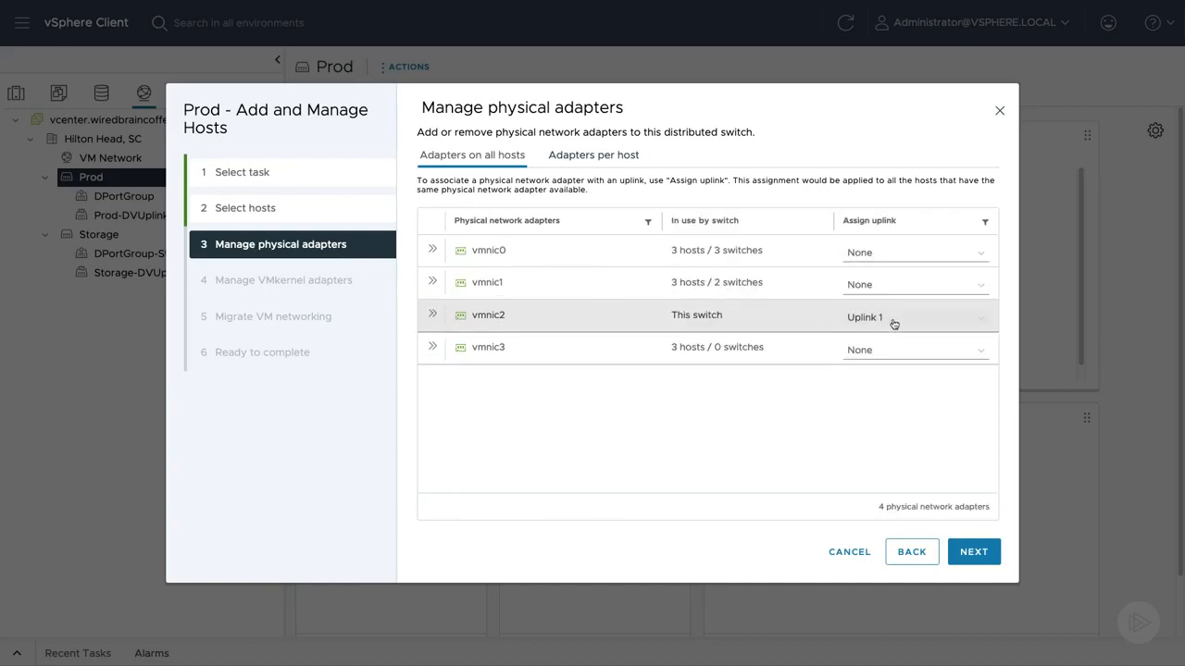
{"action": "left_click", "coordinate": [975, 553]}
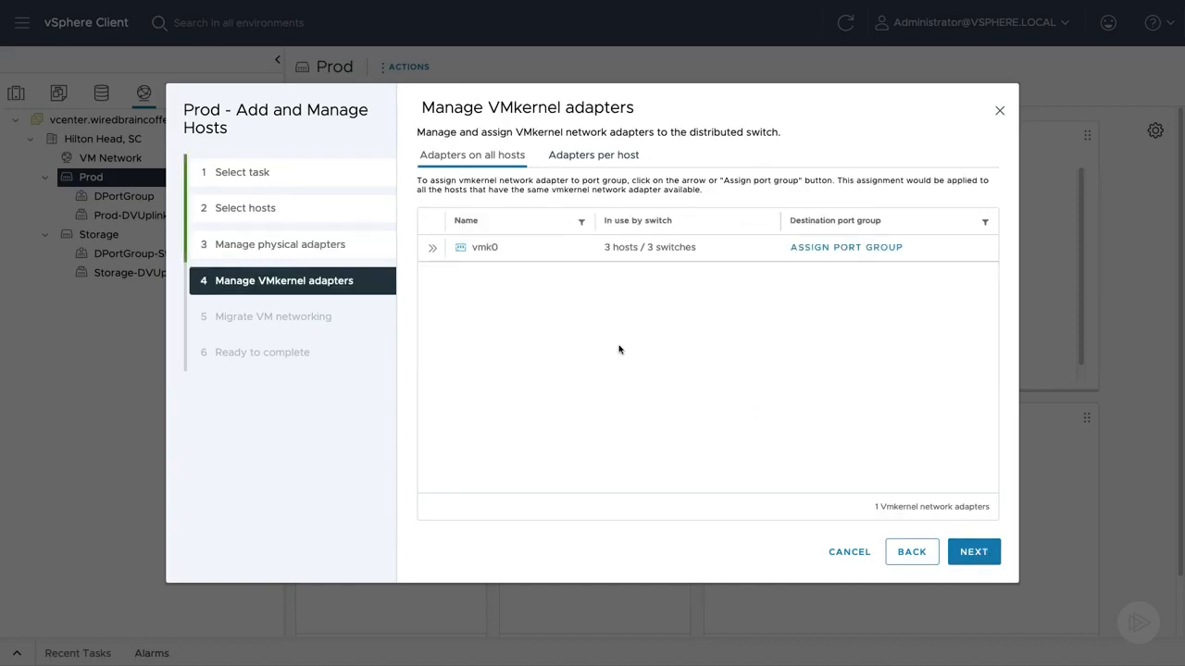
- Assign the vmk0 VMkernel adapter to DPortGroup on the Prod switch for all hosts
{"action": "left_click", "coordinate": [820, 250]}
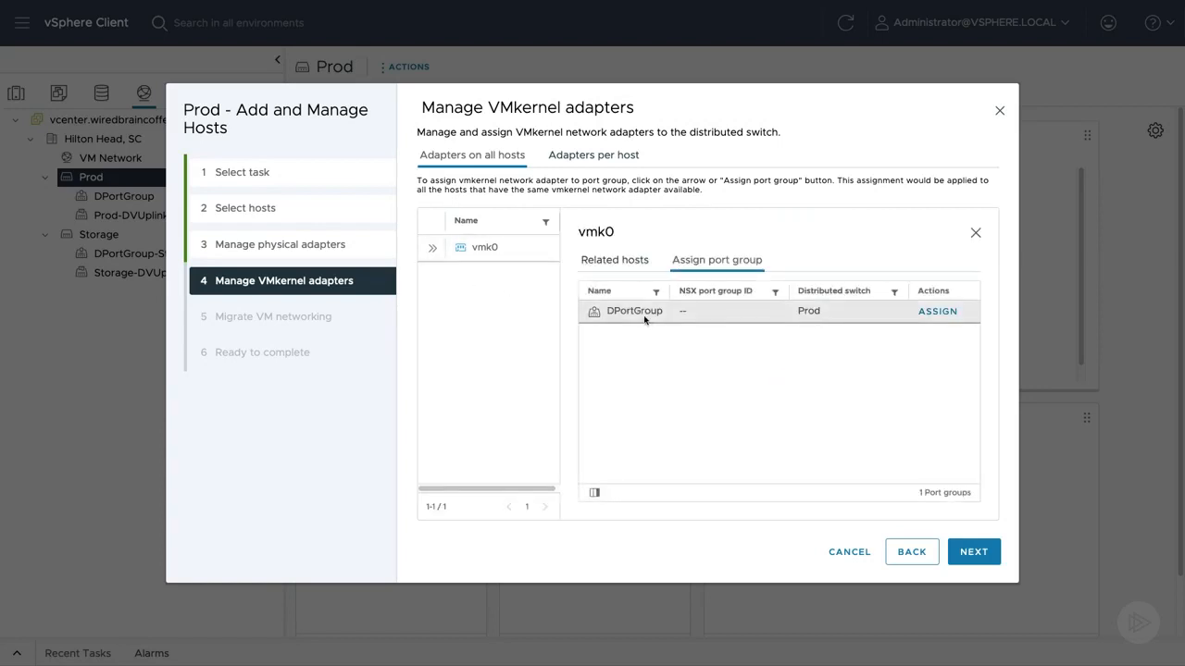
{"action": "left_click", "coordinate": [940, 312]}
{"action": "left_click", "coordinate": [433, 248]}
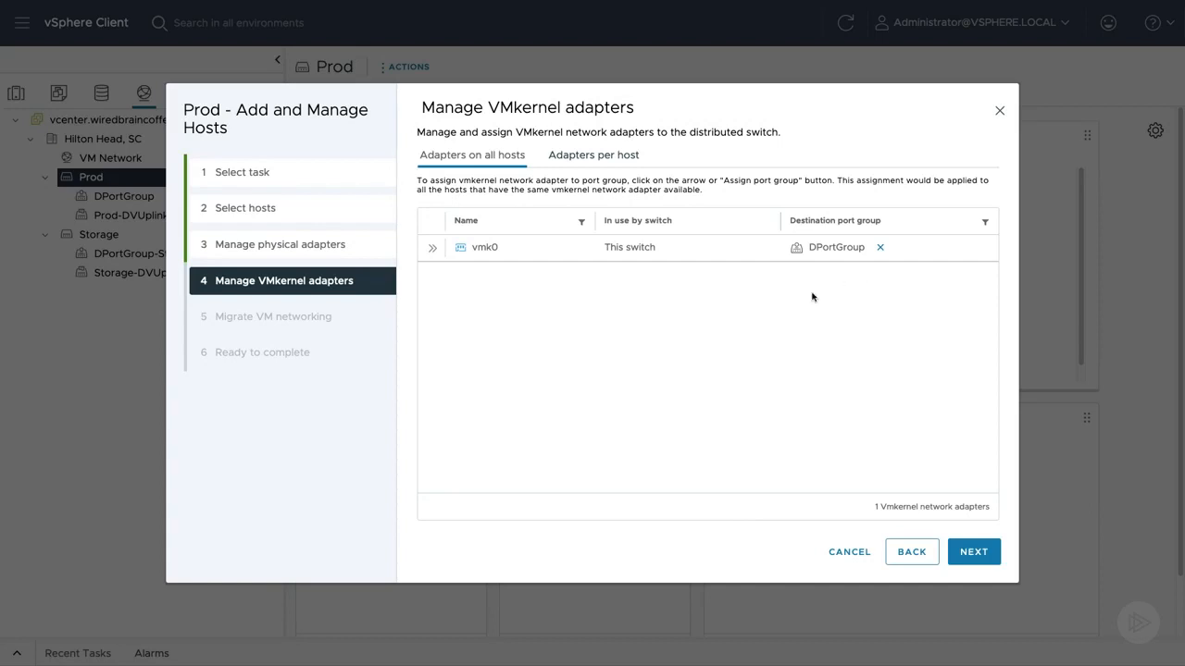
- Complete the Add and Manage Hosts wizard without migrating any virtual machine networking
{"action": "left_click", "coordinate": [953, 553]}
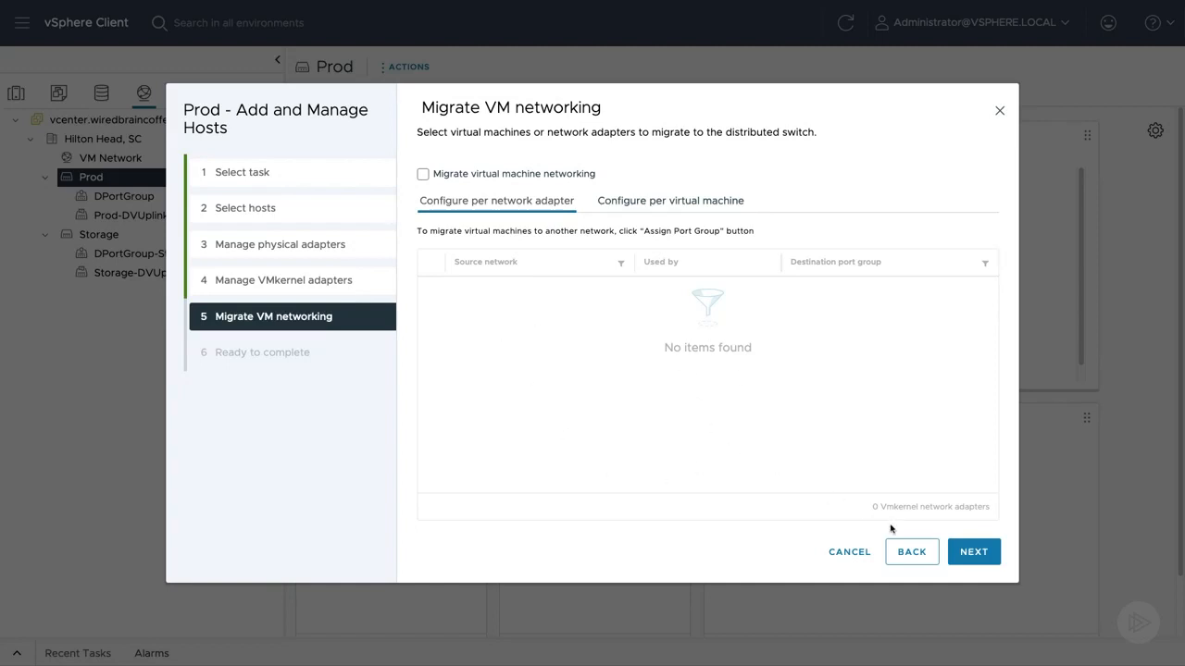
{"action": "left_click", "coordinate": [964, 555]}
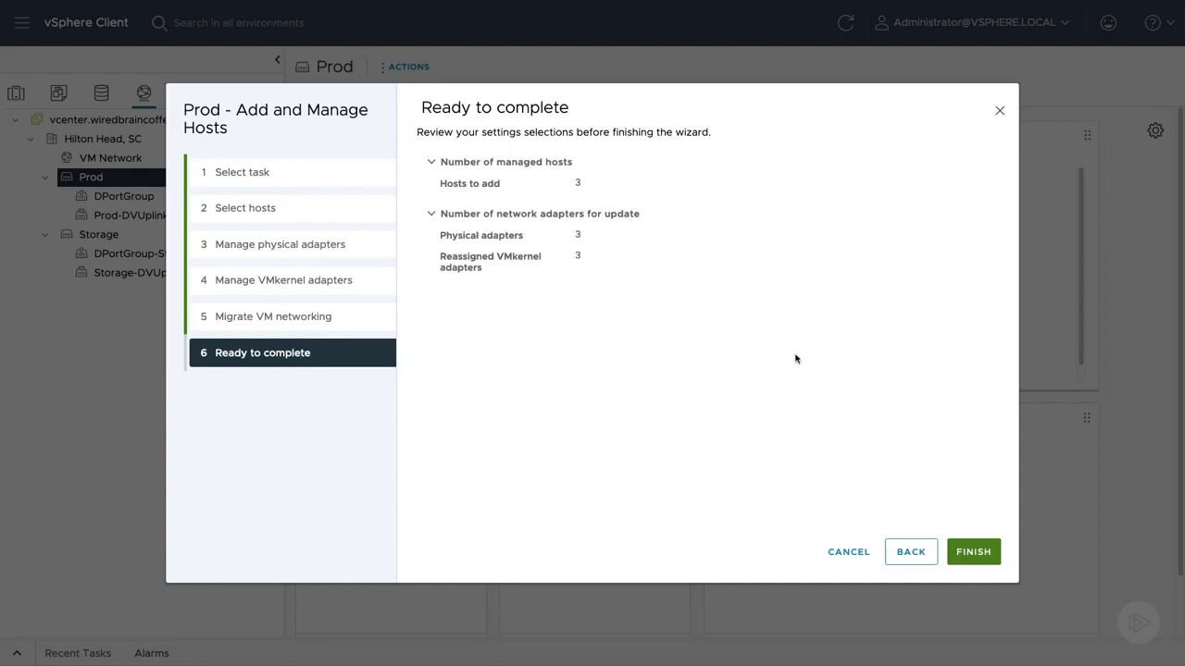
{"action": "left_click", "coordinate": [971, 554]}
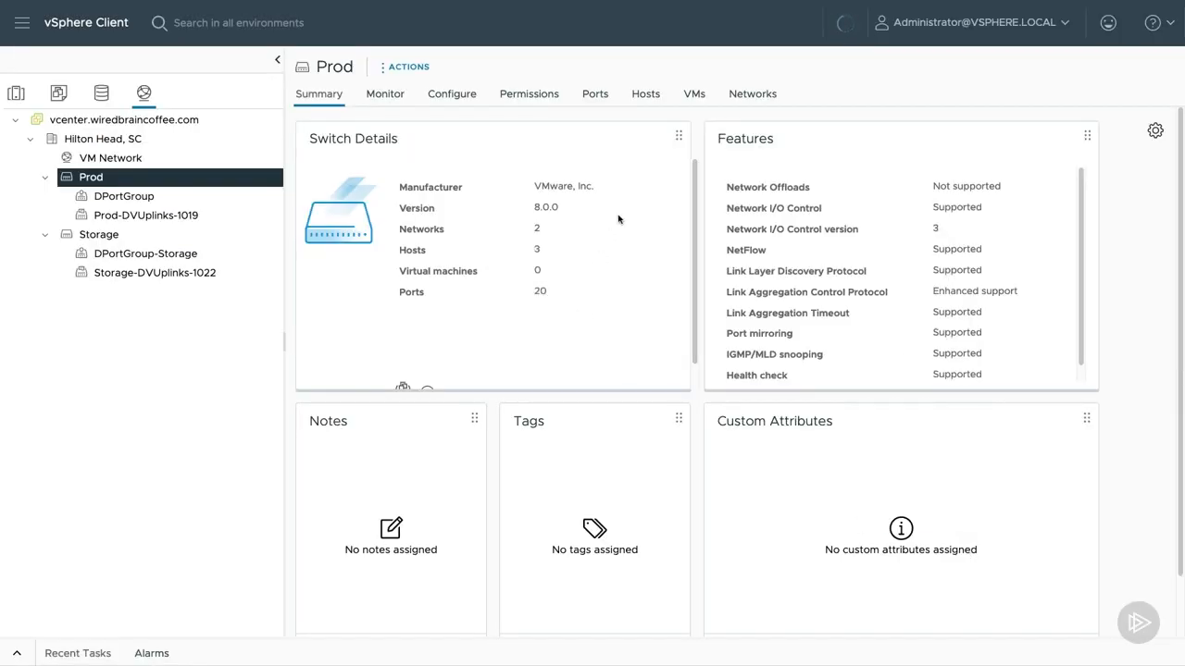
- Check the hosts attached to the Prod switch and review the recent network configuration tasks
{"action": "left_click", "coordinate": [649, 96]}
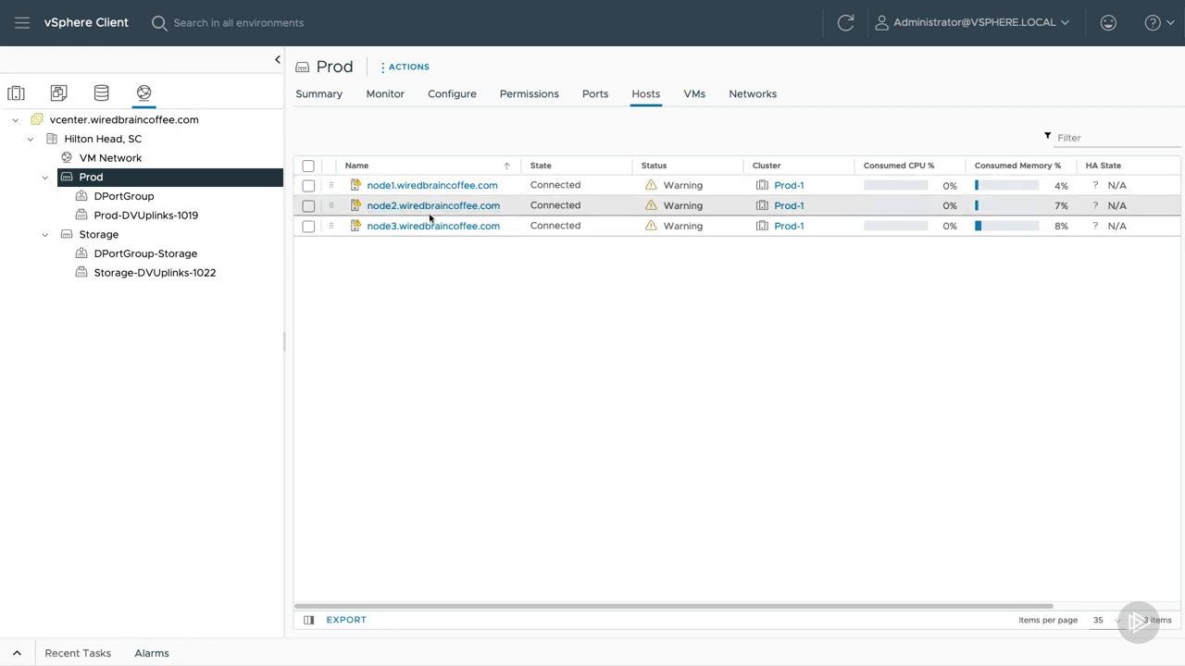
{"action": "left_click", "coordinate": [19, 654]}
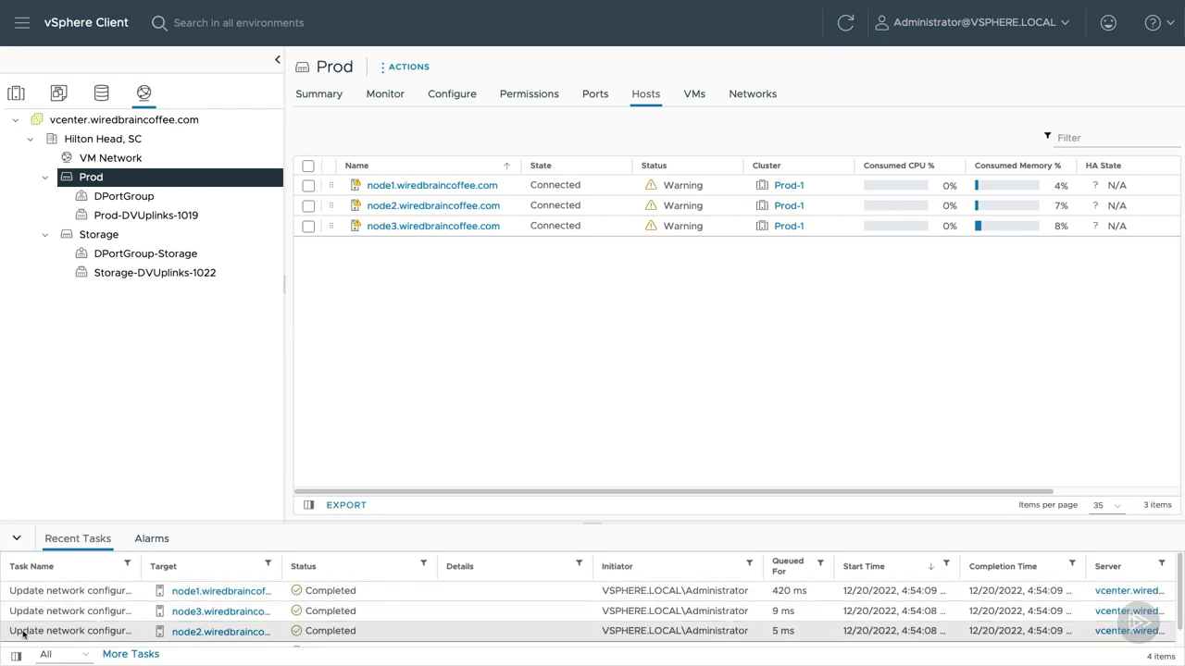
{"action": "scroll", "coordinate": [24, 640], "scroll_direction": "down", "scroll_amount": 1}
{"action": "scroll", "coordinate": [24, 637], "scroll_direction": "down", "scroll_amount": 1}
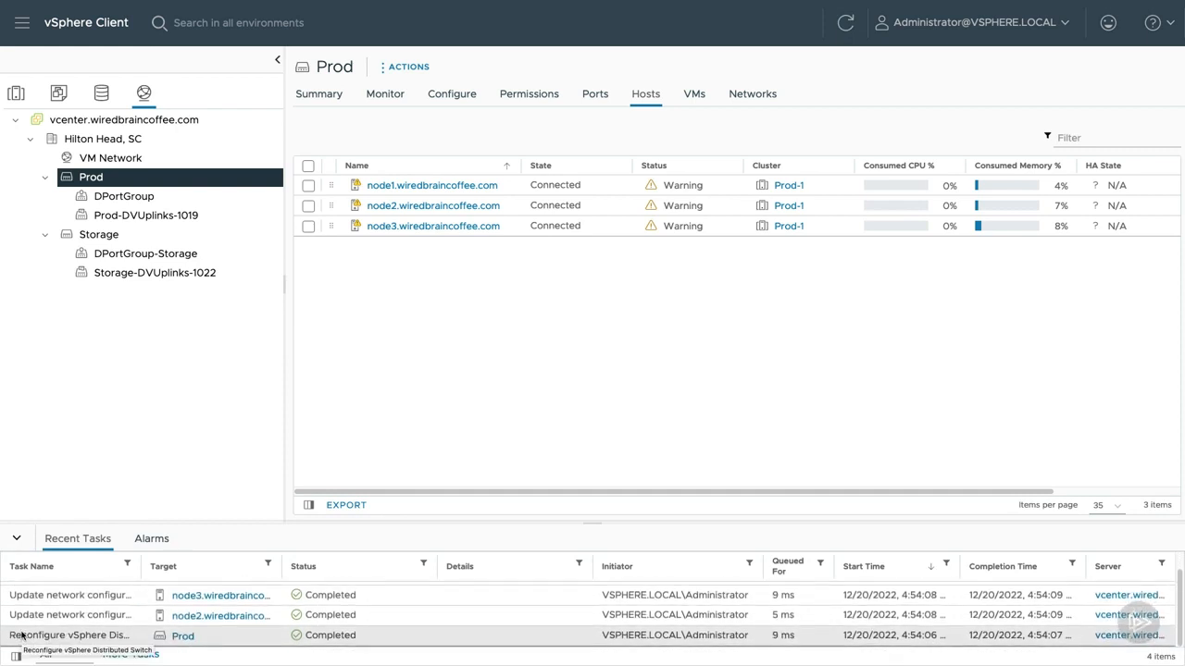
{"action": "scroll", "coordinate": [22, 634], "scroll_direction": "up", "scroll_amount": 1}
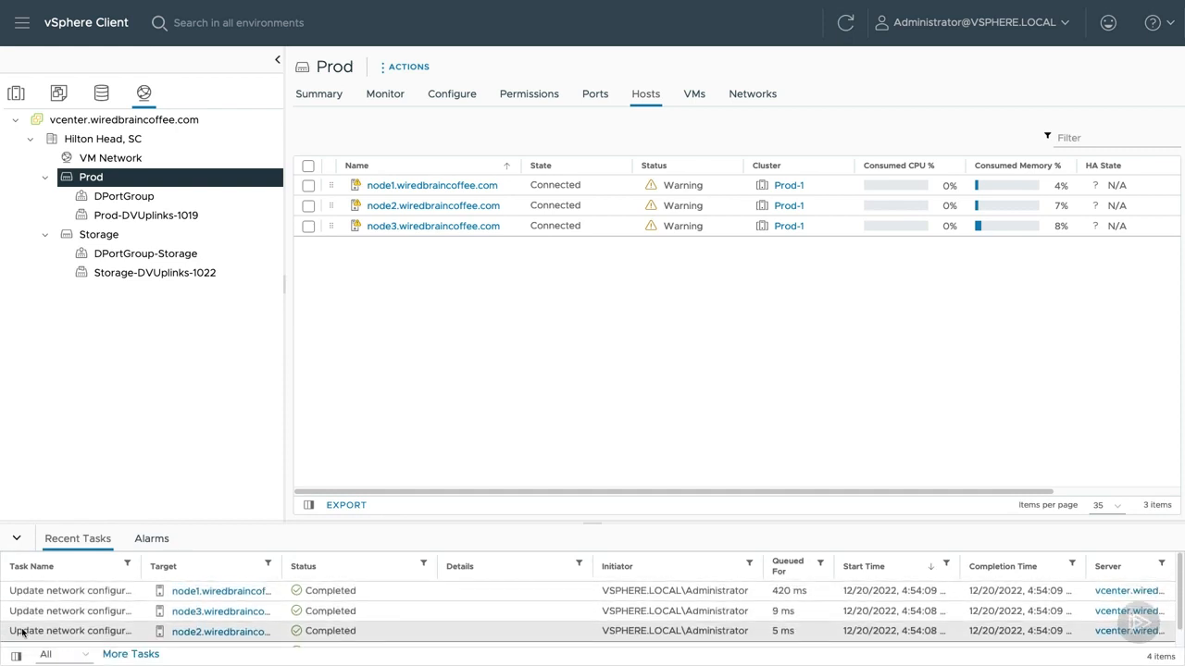
{"action": "left_click", "coordinate": [17, 538]}
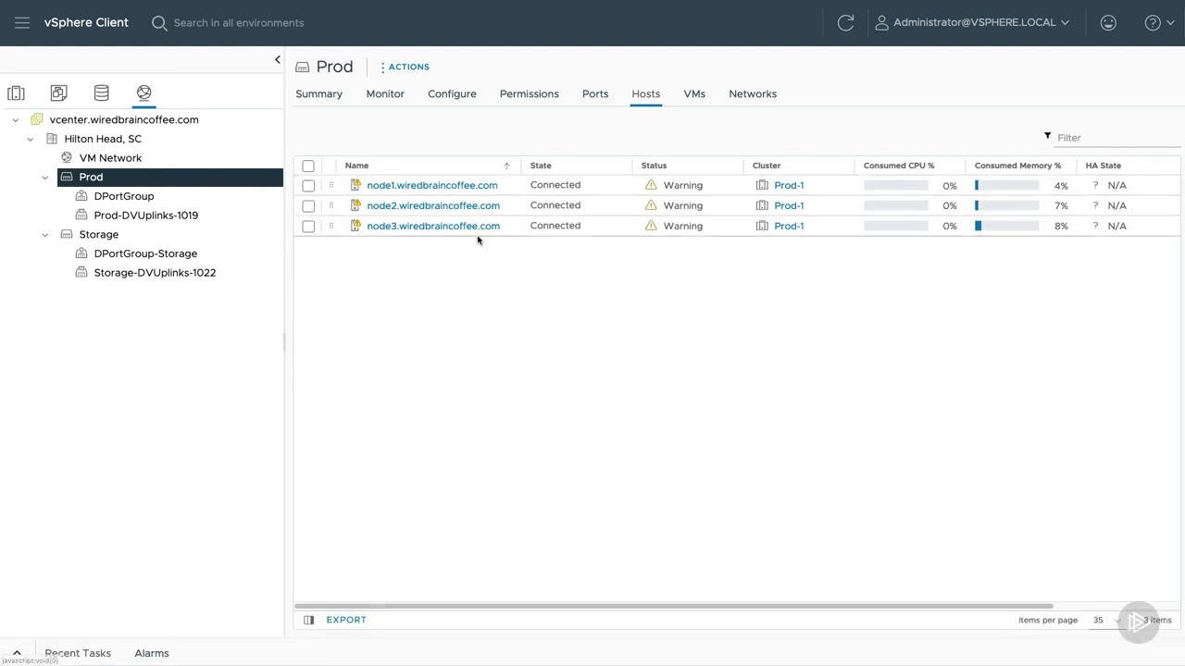
- Inspect node1's virtual switch configuration, covering both the Prod distributed switch and the standard switch vSwitch0
{"action": "left_click", "coordinate": [436, 187]}
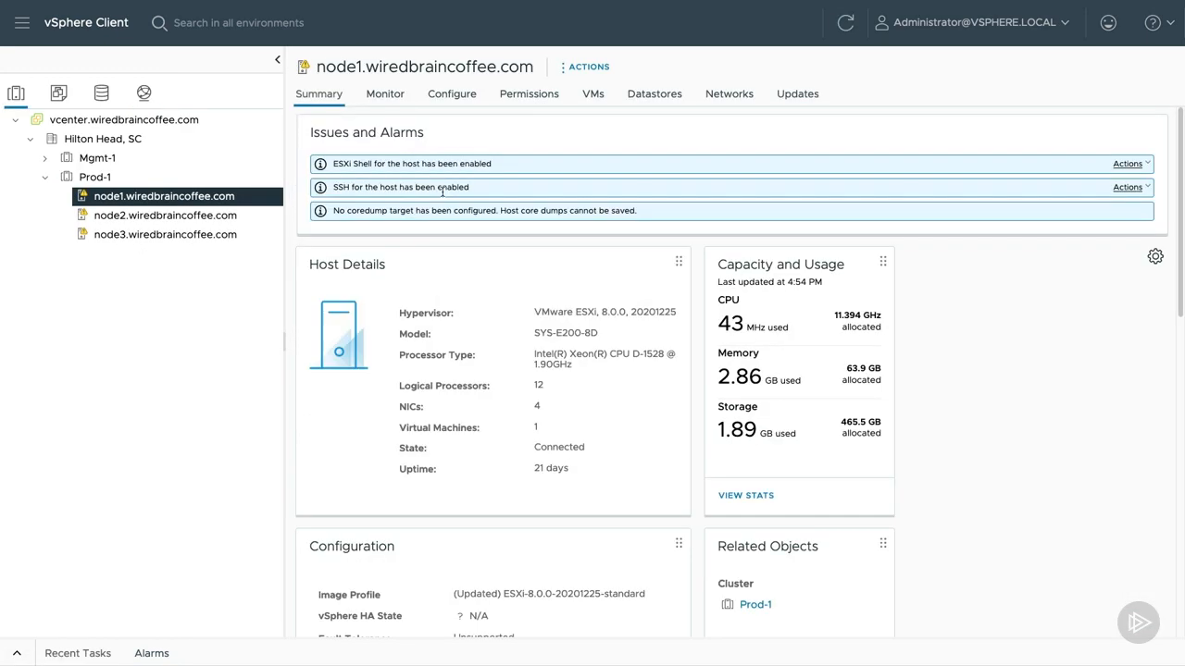
{"action": "left_click", "coordinate": [463, 94]}
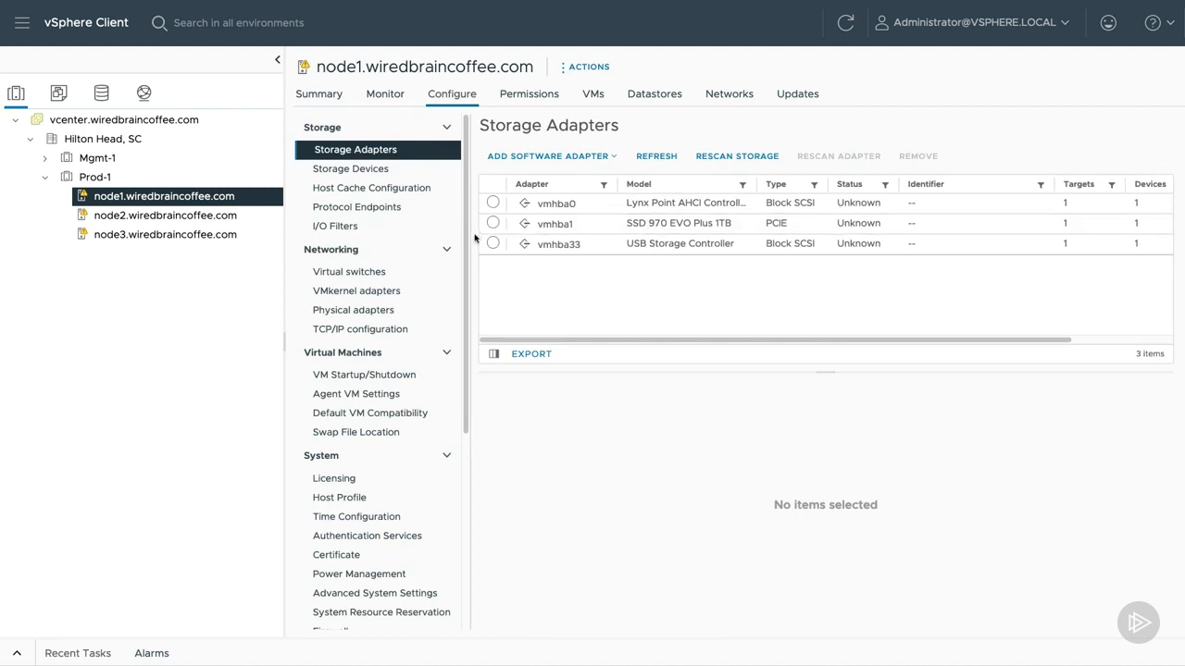
{"action": "left_click", "coordinate": [405, 273]}
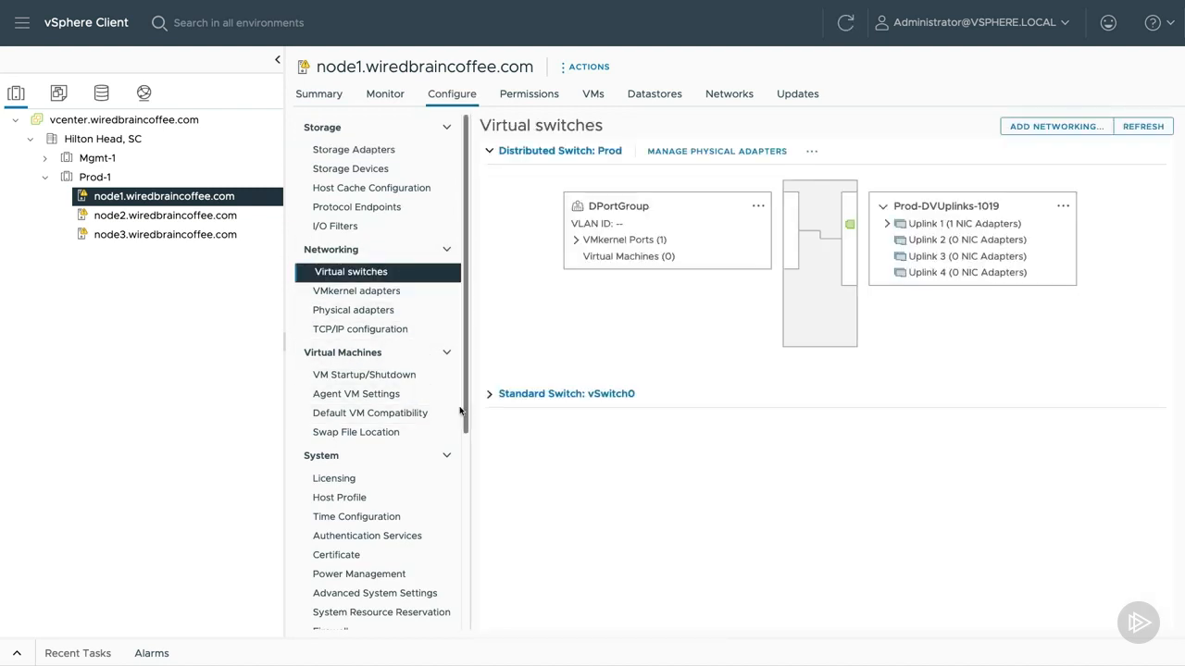
{"action": "left_click", "coordinate": [490, 397]}
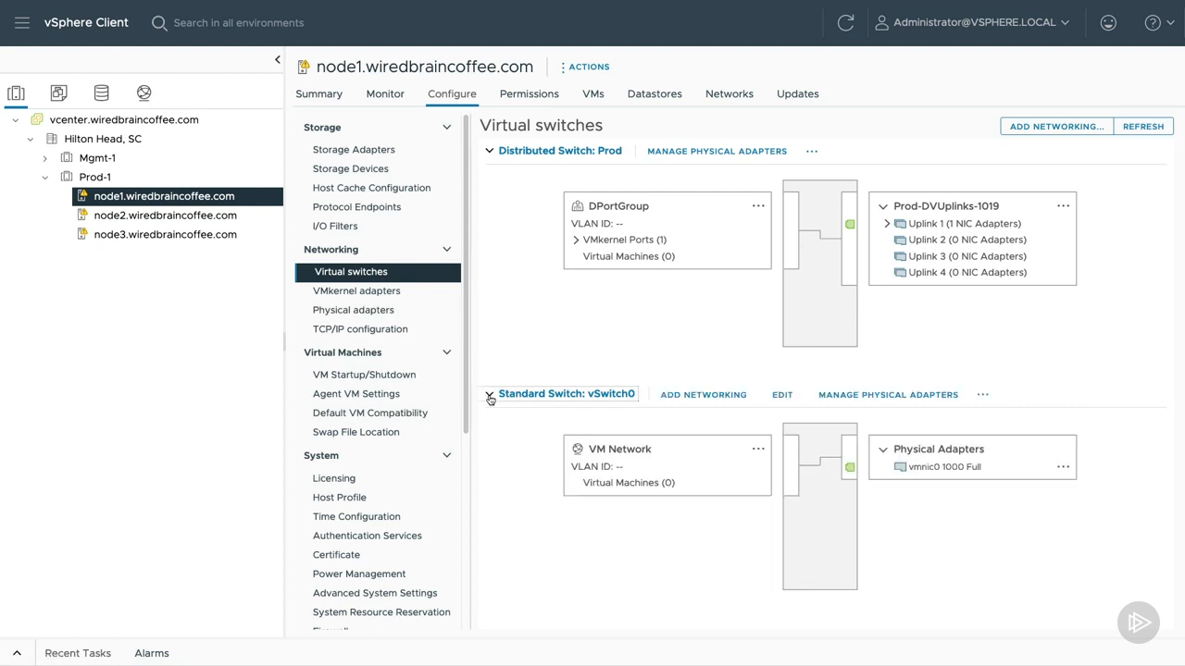
{"action": "left_click", "coordinate": [490, 396]}
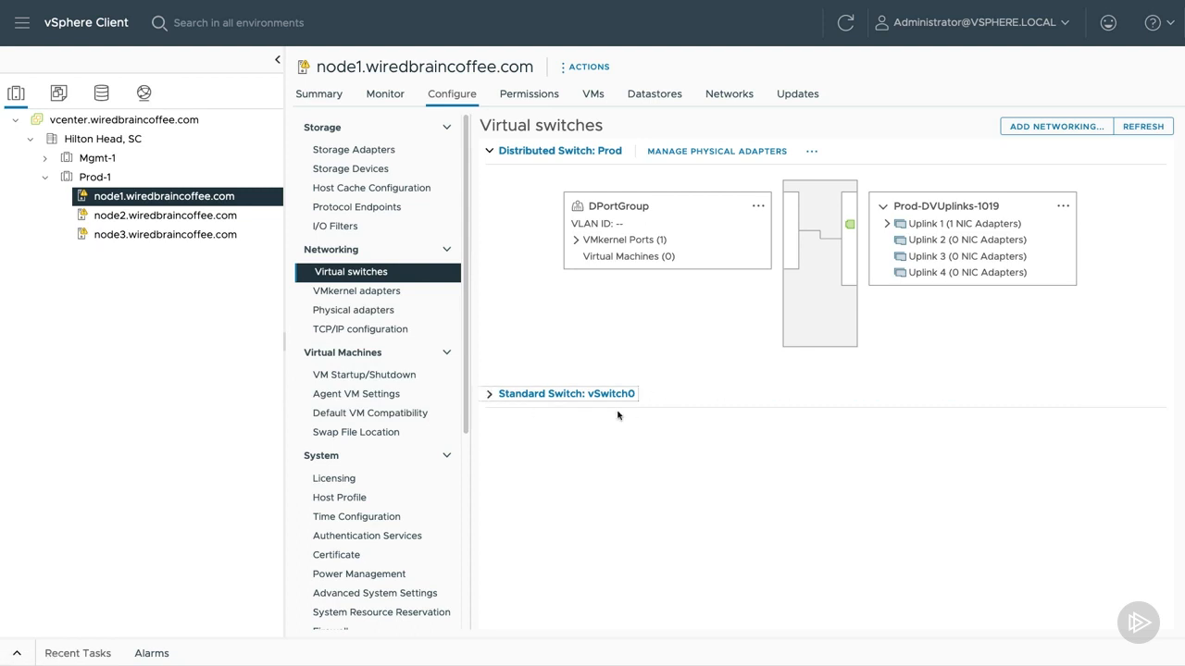
{"action": "left_click", "coordinate": [490, 153]}
{"action": "left_click", "coordinate": [489, 153]}
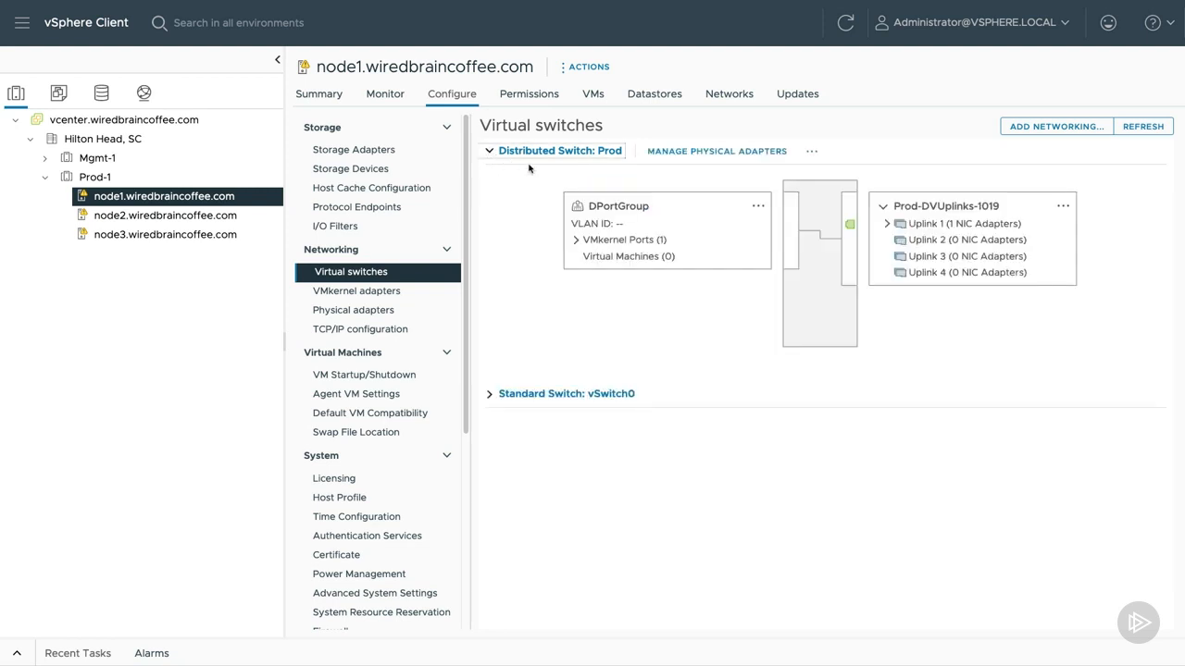
- Inspect the VMkernel ports and uplink adapters of the Prod distributed switch on node1, node2 and node3
{"action": "left_click", "coordinate": [576, 241]}
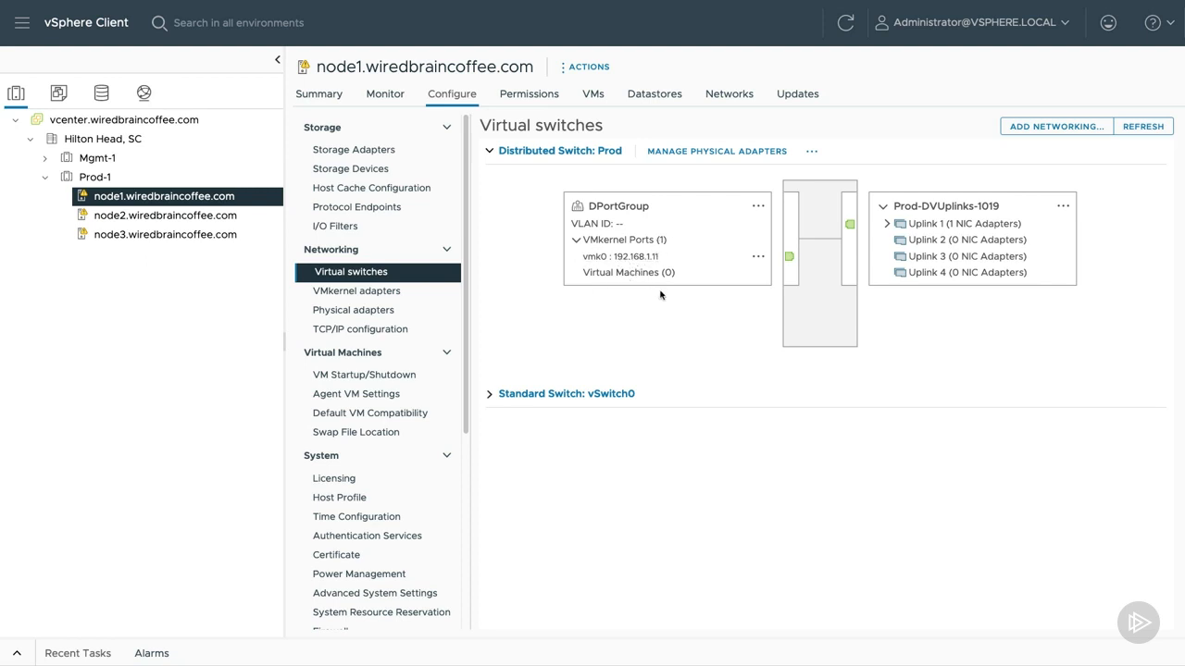
{"action": "left_click", "coordinate": [888, 225]}
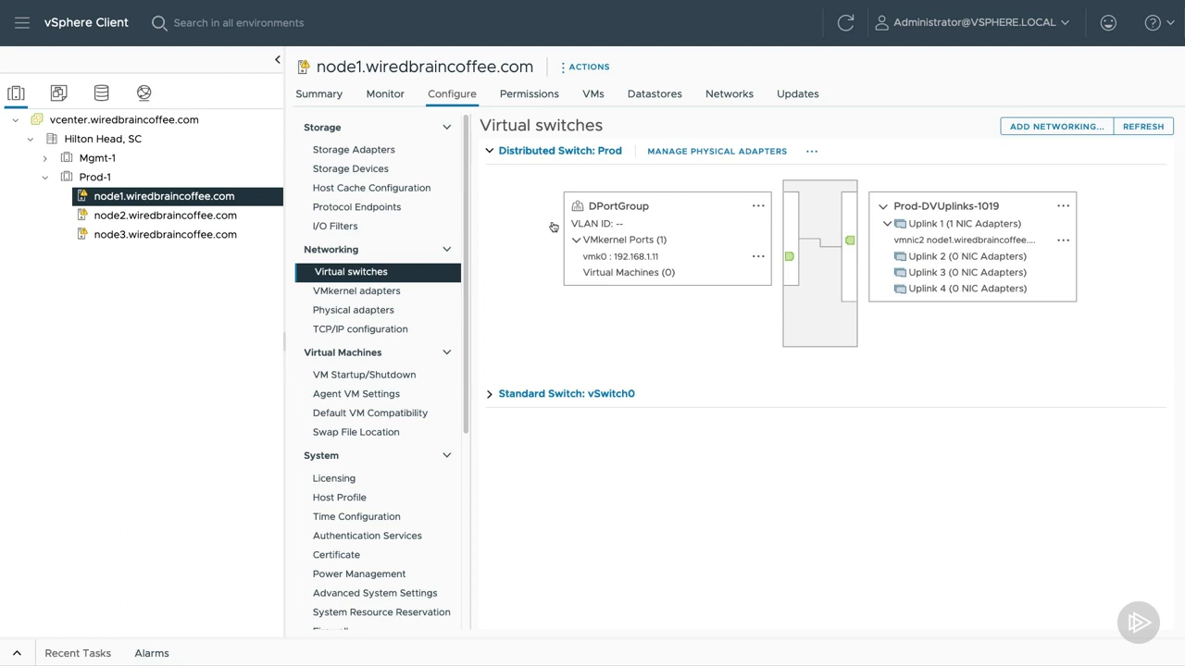
{"action": "left_click", "coordinate": [186, 219]}
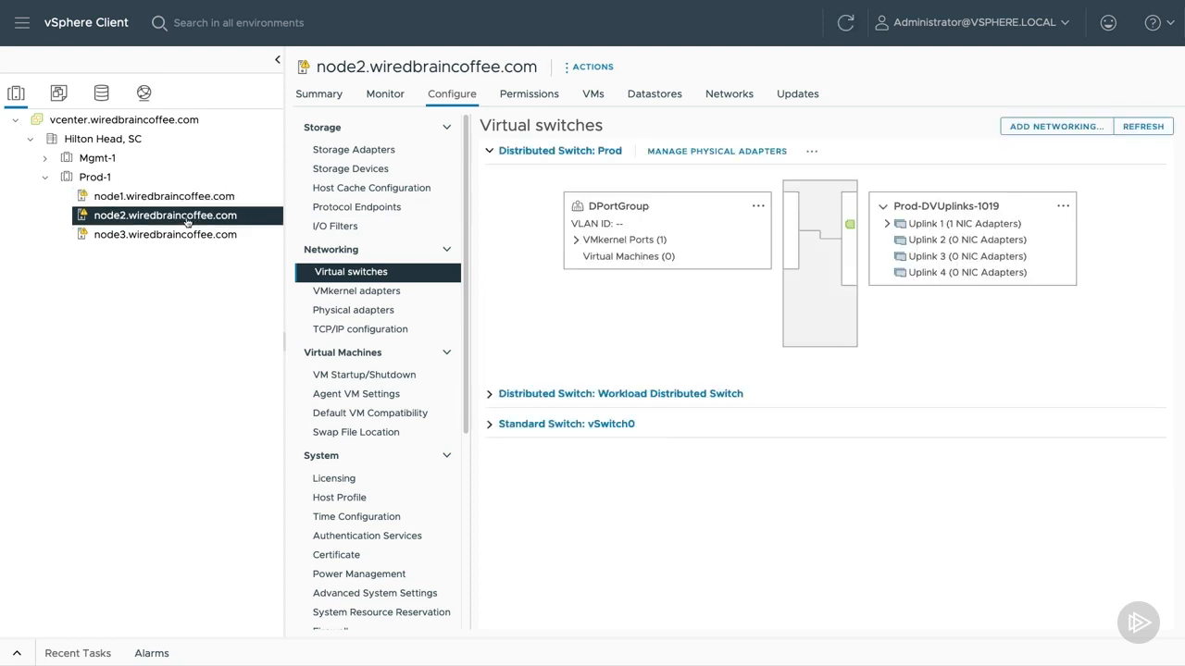
{"action": "left_click", "coordinate": [577, 241]}
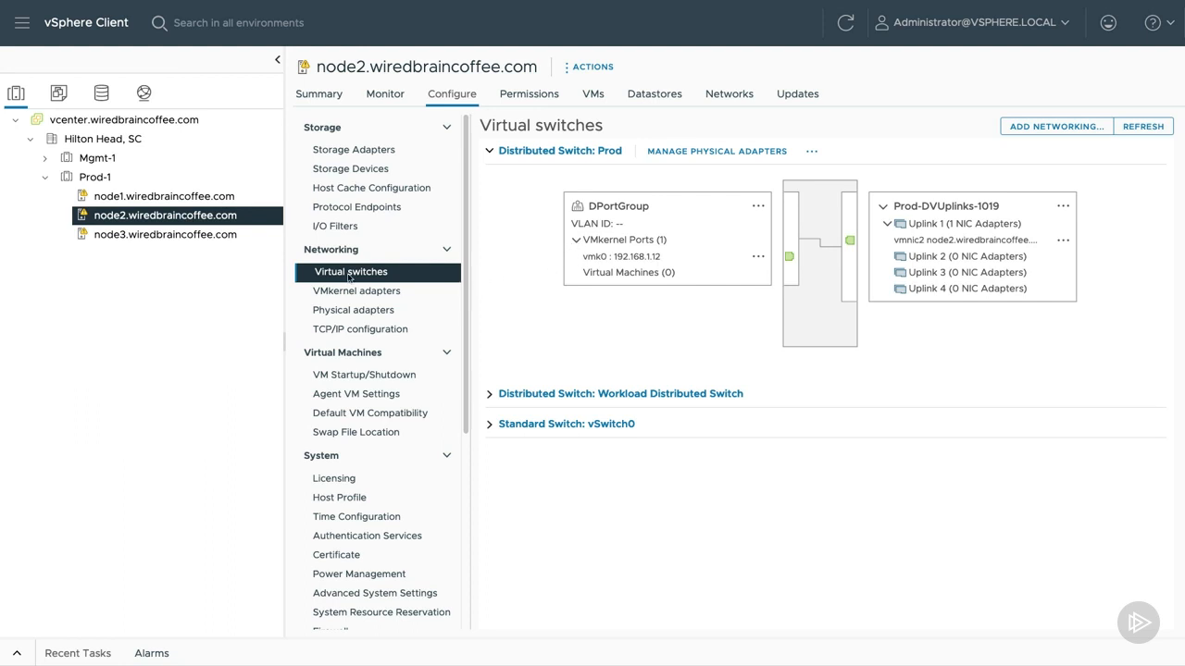
{"action": "left_click", "coordinate": [210, 237]}
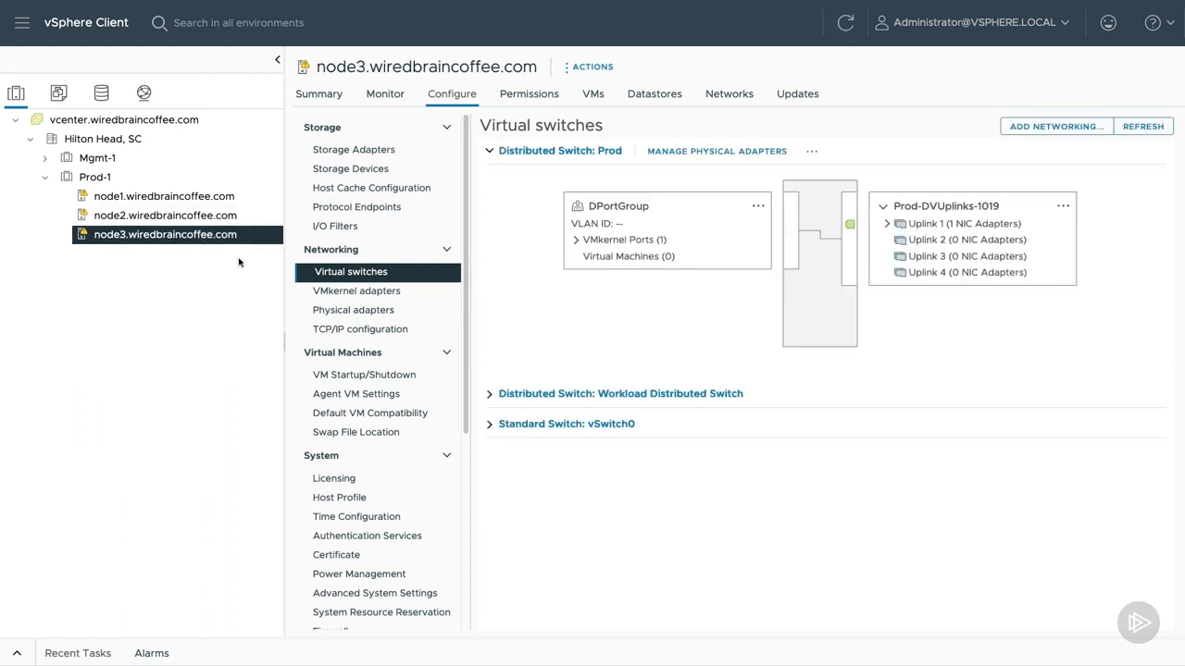
{"action": "left_click", "coordinate": [576, 240]}
{"action": "left_click", "coordinate": [886, 224]}
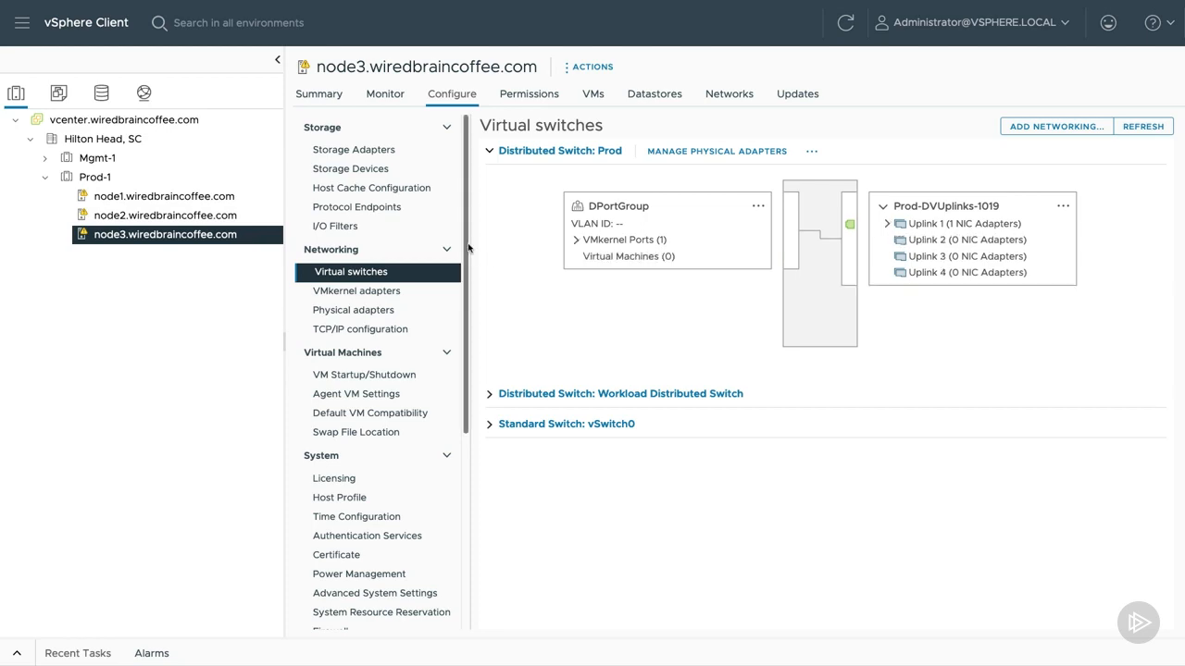
- Start adding hosts to the Storage distributed switch and select node1, node2 and node3
{"action": "left_click", "coordinate": [143, 93]}
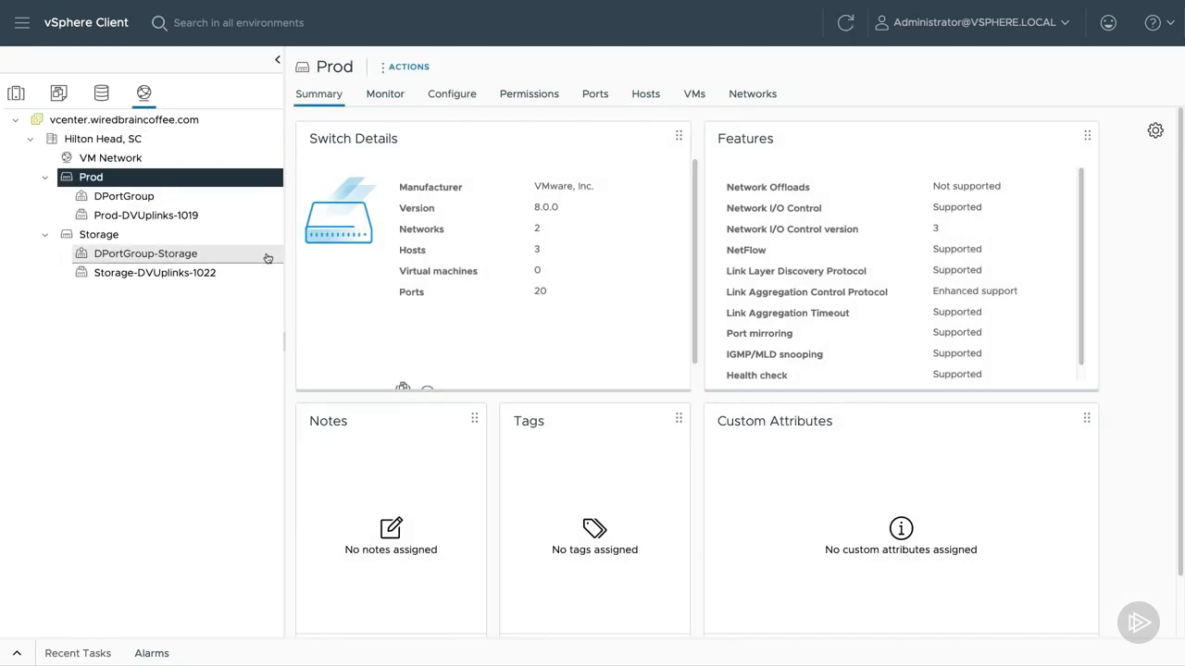
{"action": "left_click", "coordinate": [186, 236]}
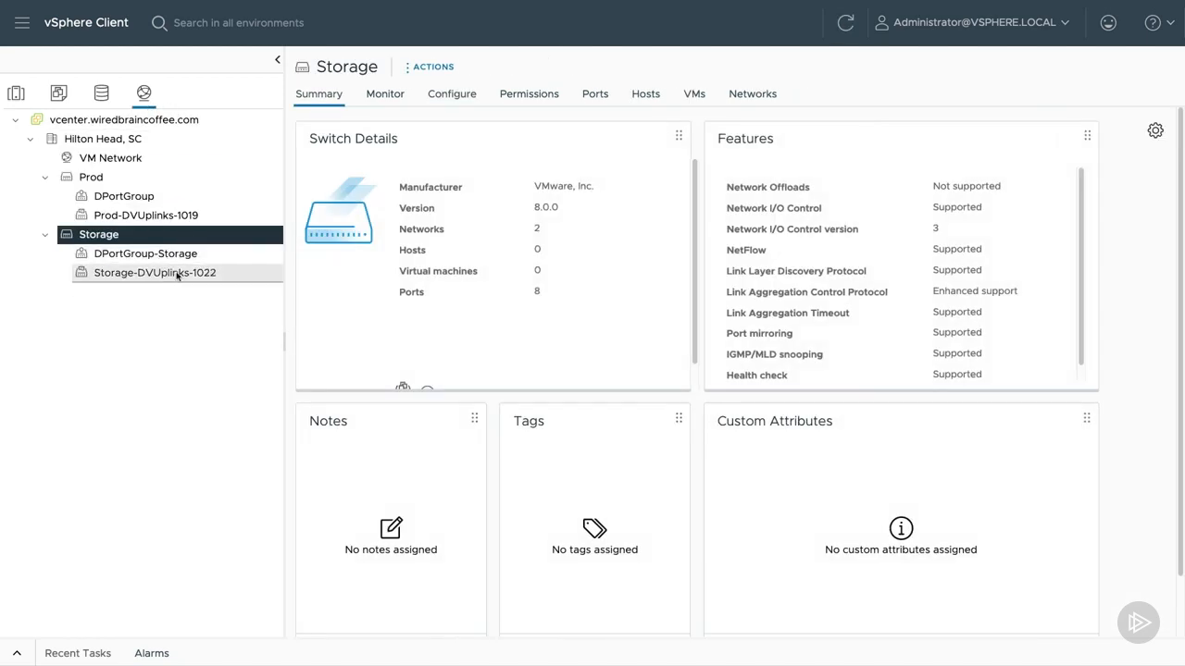
{"action": "right_click", "coordinate": [122, 238]}
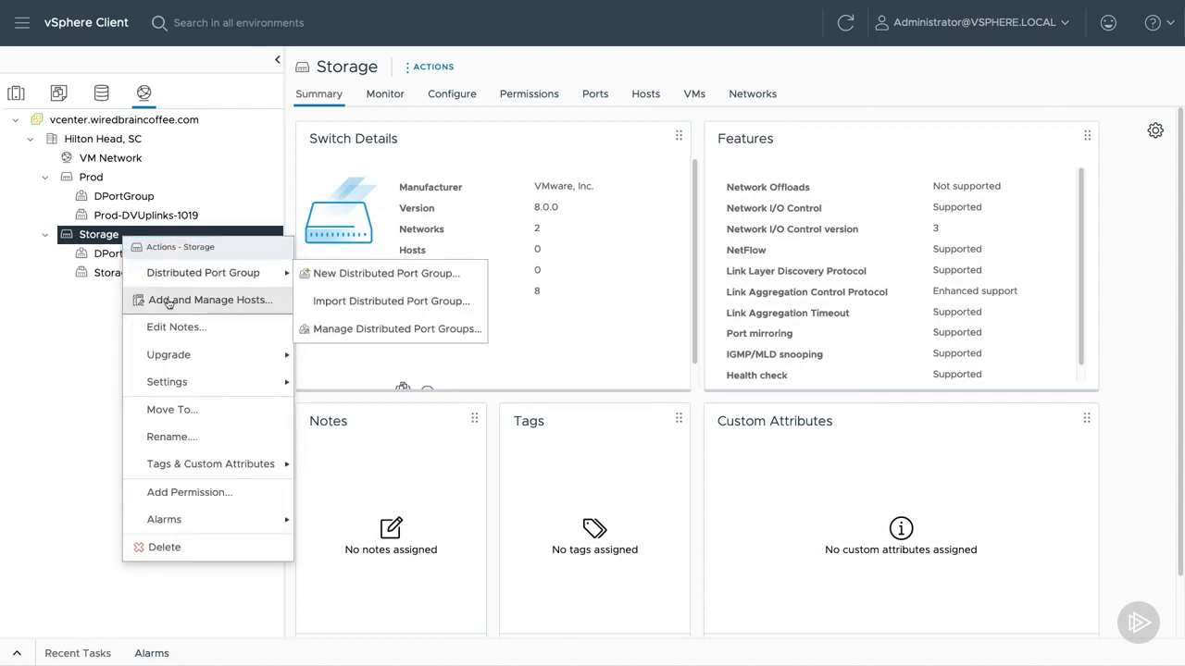
{"action": "left_click", "coordinate": [213, 300]}
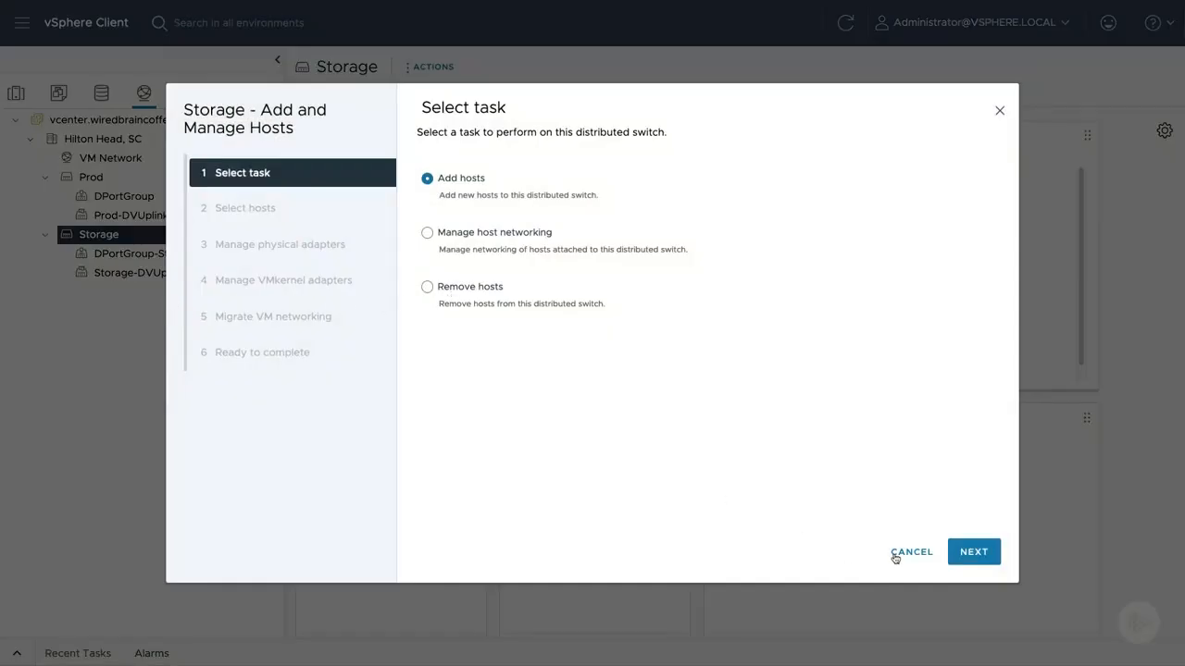
{"action": "left_click", "coordinate": [973, 552]}
{"action": "left_click", "coordinate": [432, 264]}
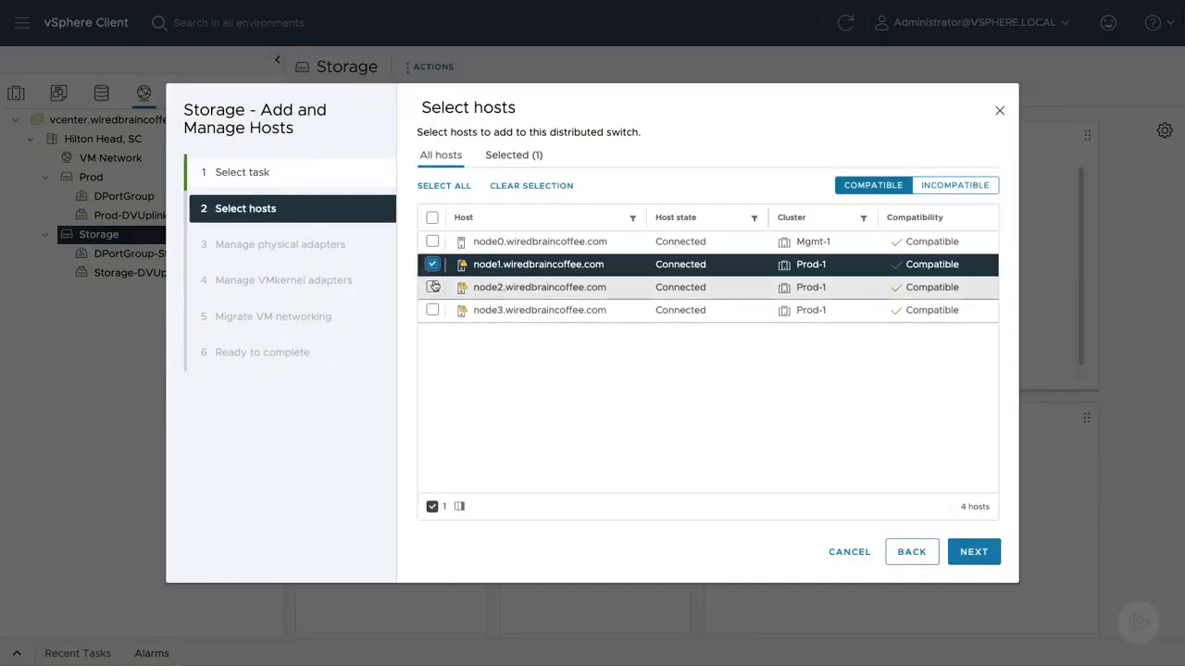
{"action": "left_click", "coordinate": [432, 287]}
{"action": "left_click", "coordinate": [433, 310]}
{"action": "left_click", "coordinate": [976, 555]}
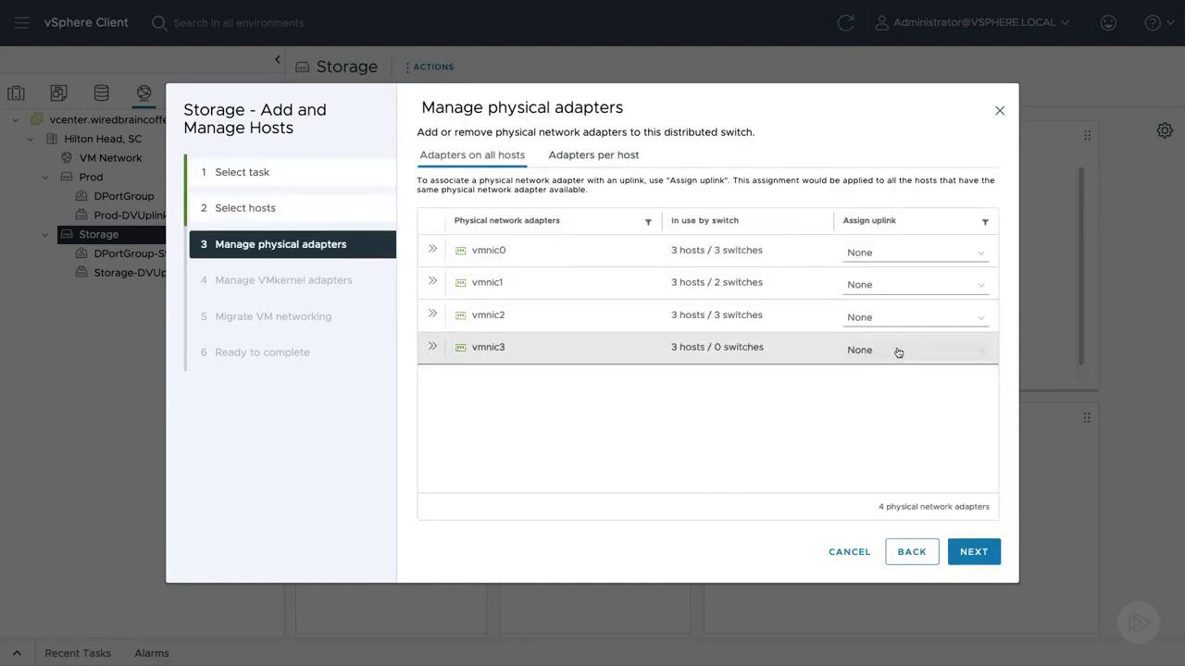
- Assign physical adapter vmnic3 to Uplink 1 of the Storage switch on all hosts
{"action": "left_click", "coordinate": [898, 353]}
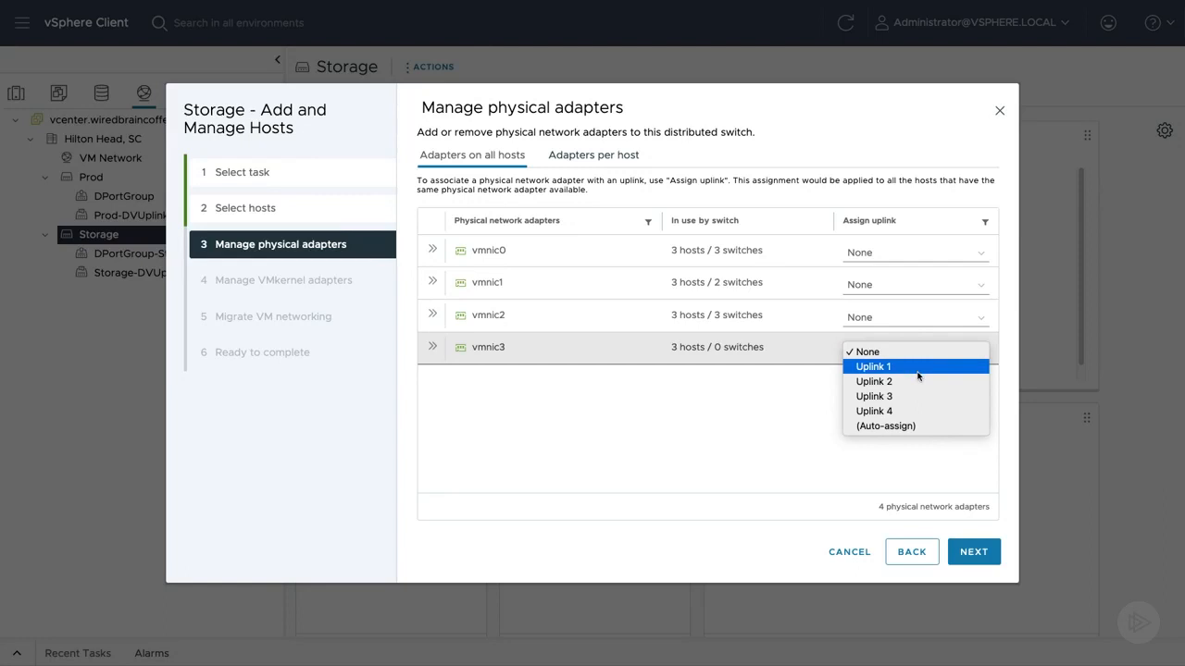
{"action": "left_click", "coordinate": [917, 372]}
{"action": "left_click", "coordinate": [971, 555]}
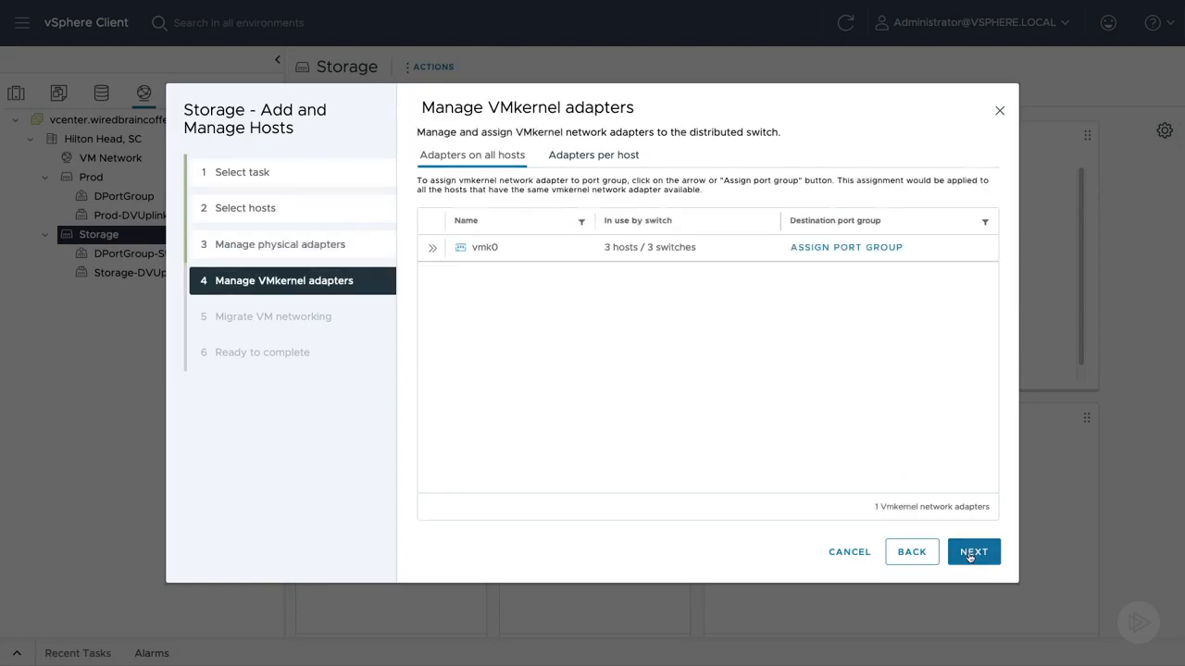
- Assign vmk0 to DPortGroup-Storage for all hosts and finish the wizard without migrating virtual machine networking
{"action": "left_click", "coordinate": [848, 251]}
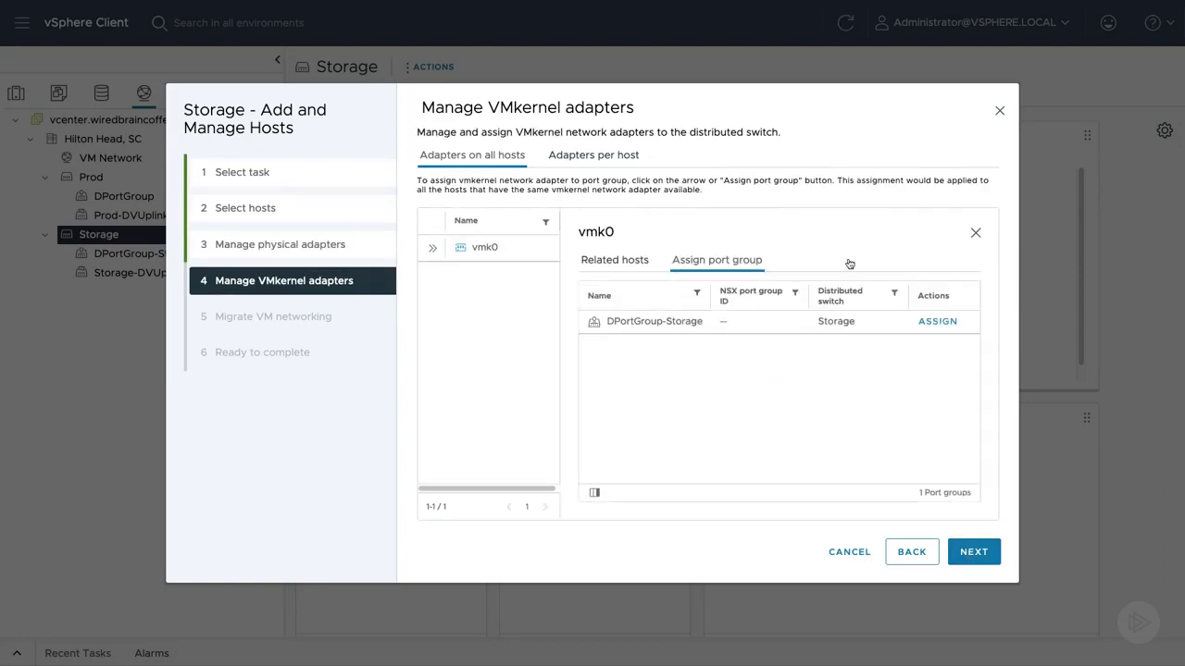
{"action": "left_click", "coordinate": [962, 320]}
{"action": "left_click", "coordinate": [972, 565]}
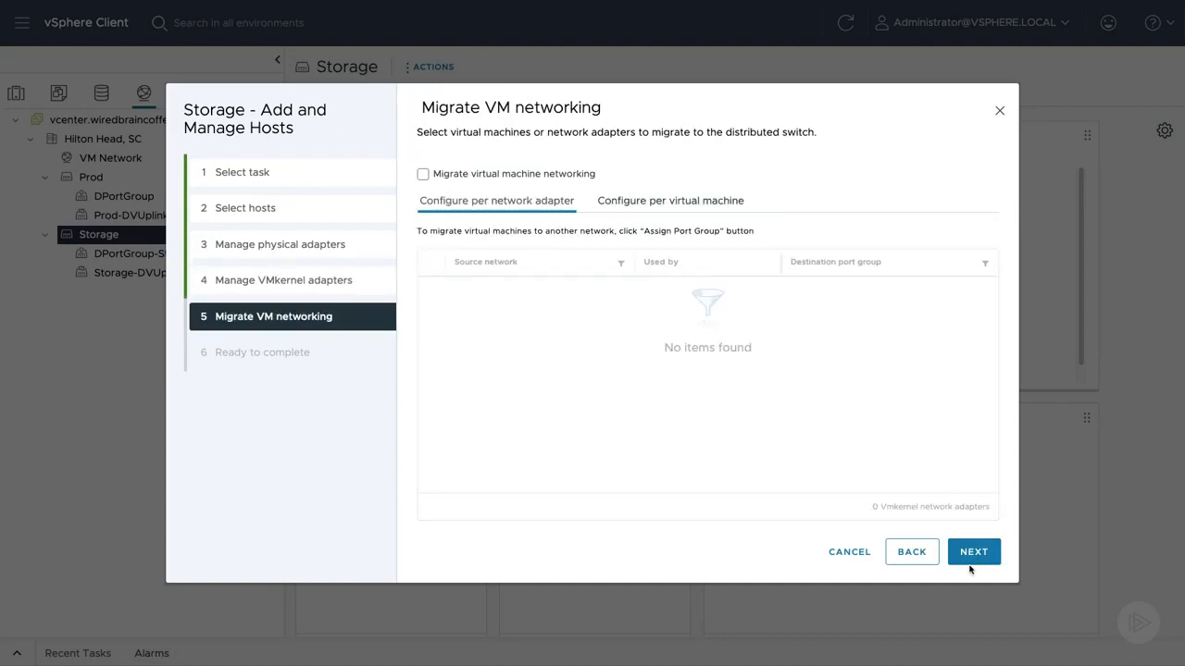
{"action": "left_click", "coordinate": [973, 563]}
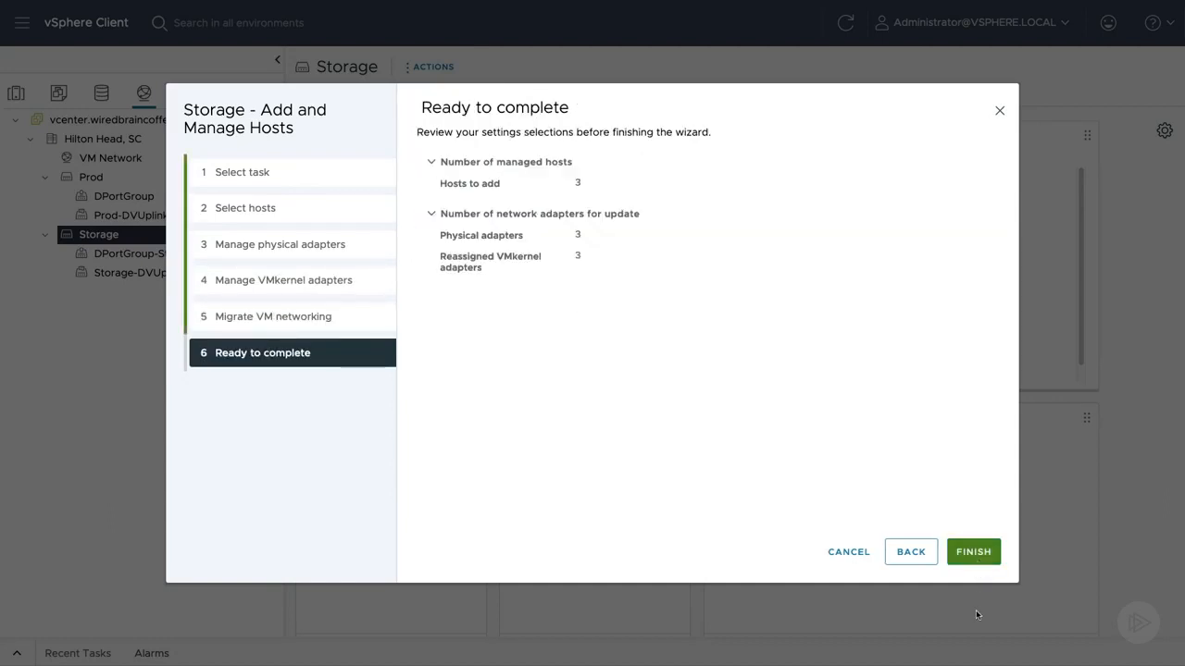
{"action": "left_click", "coordinate": [977, 555]}
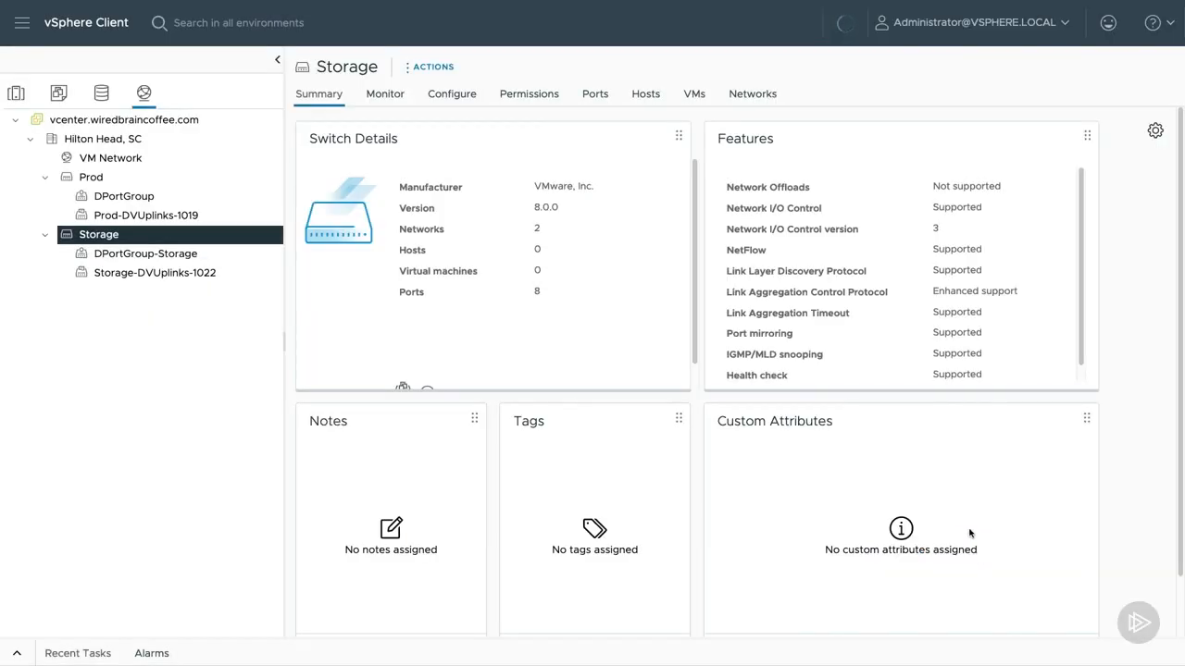
- Compare the Storage and Prod distributed switches, checking their attached hosts, topology and VMkernel ports
{"action": "left_click", "coordinate": [645, 97]}
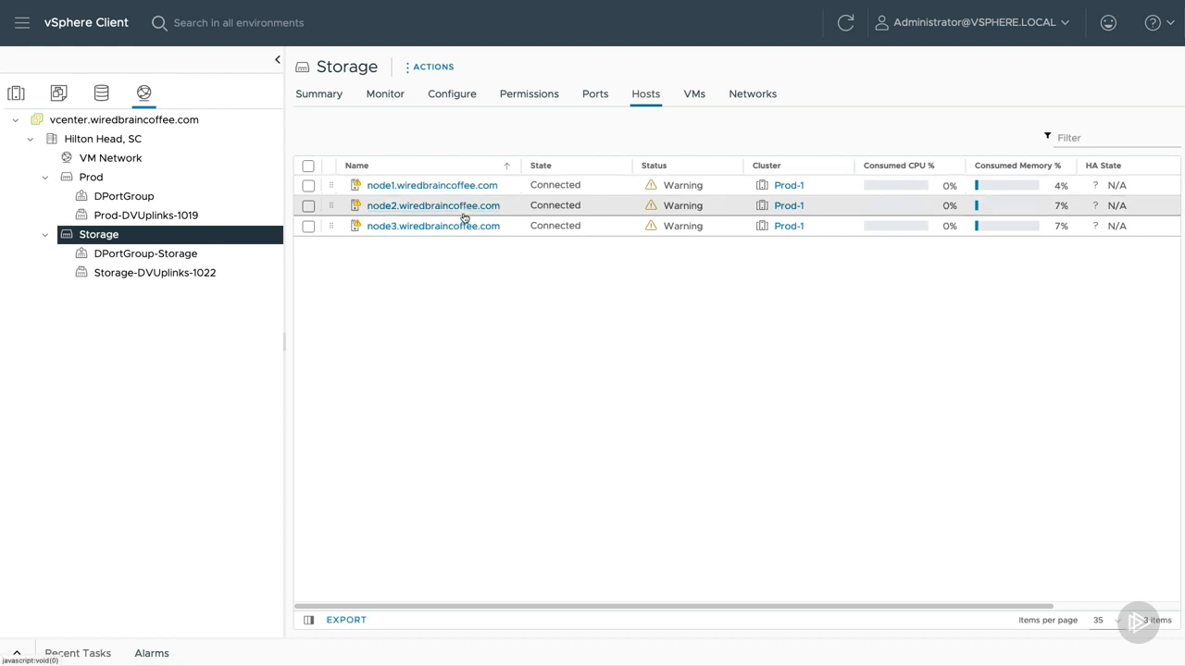
{"action": "left_click", "coordinate": [186, 178]}
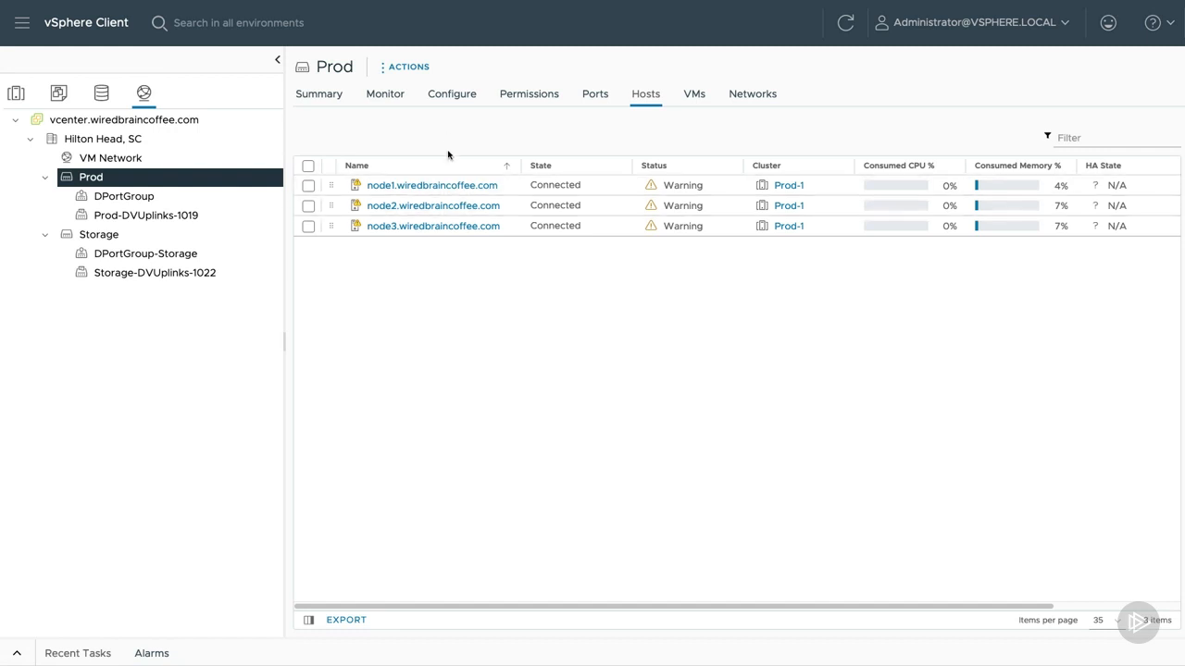
{"action": "left_click", "coordinate": [452, 96]}
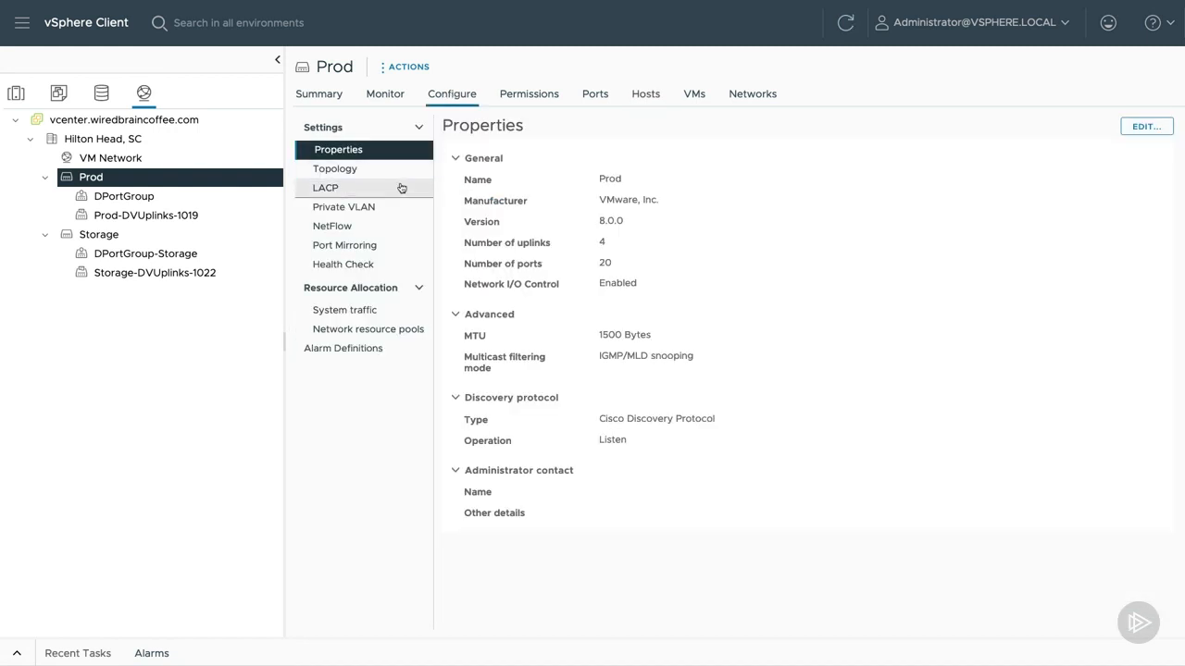
{"action": "left_click", "coordinate": [377, 169]}
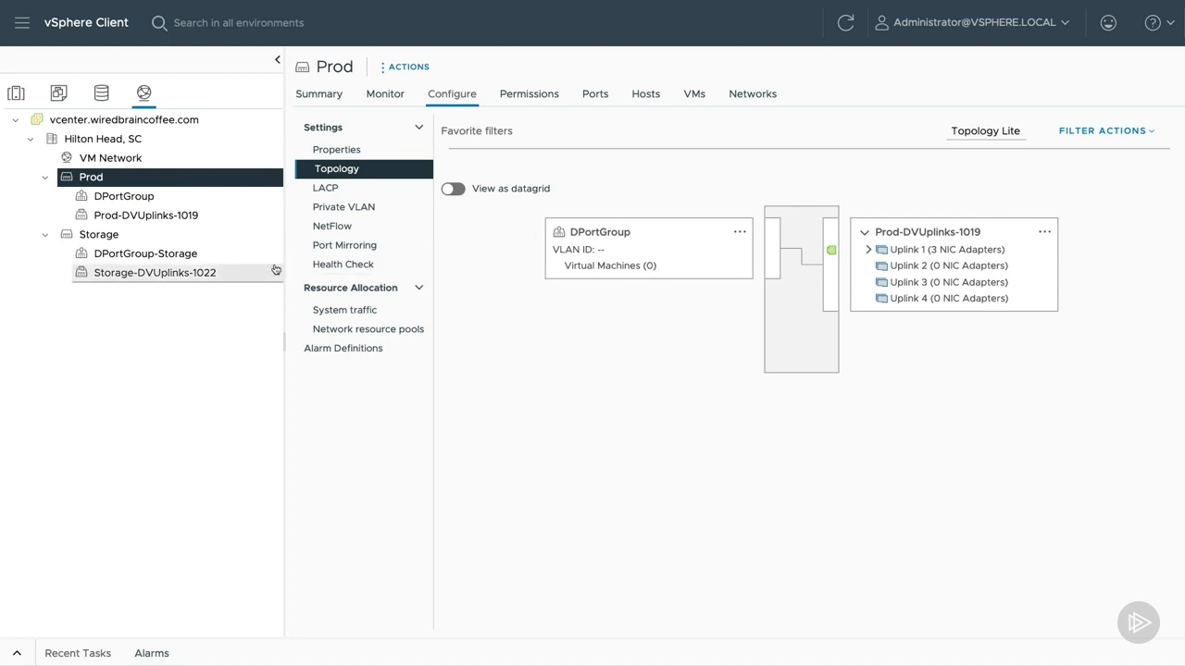
{"action": "left_click", "coordinate": [204, 239]}
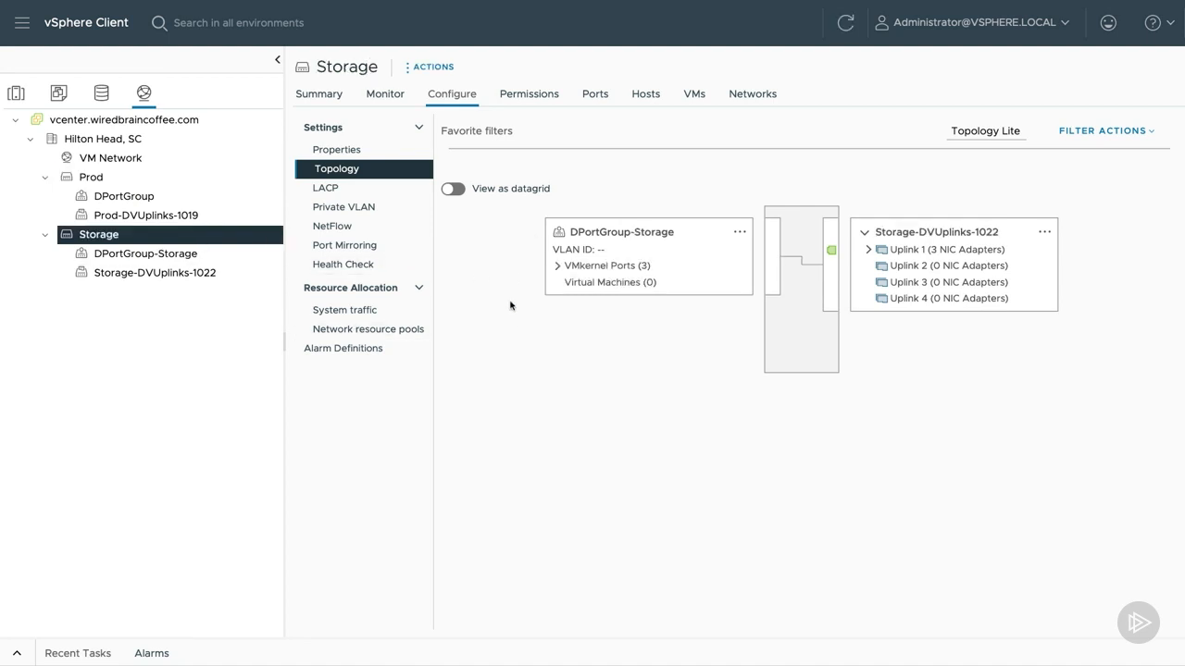
{"action": "left_click", "coordinate": [558, 267]}
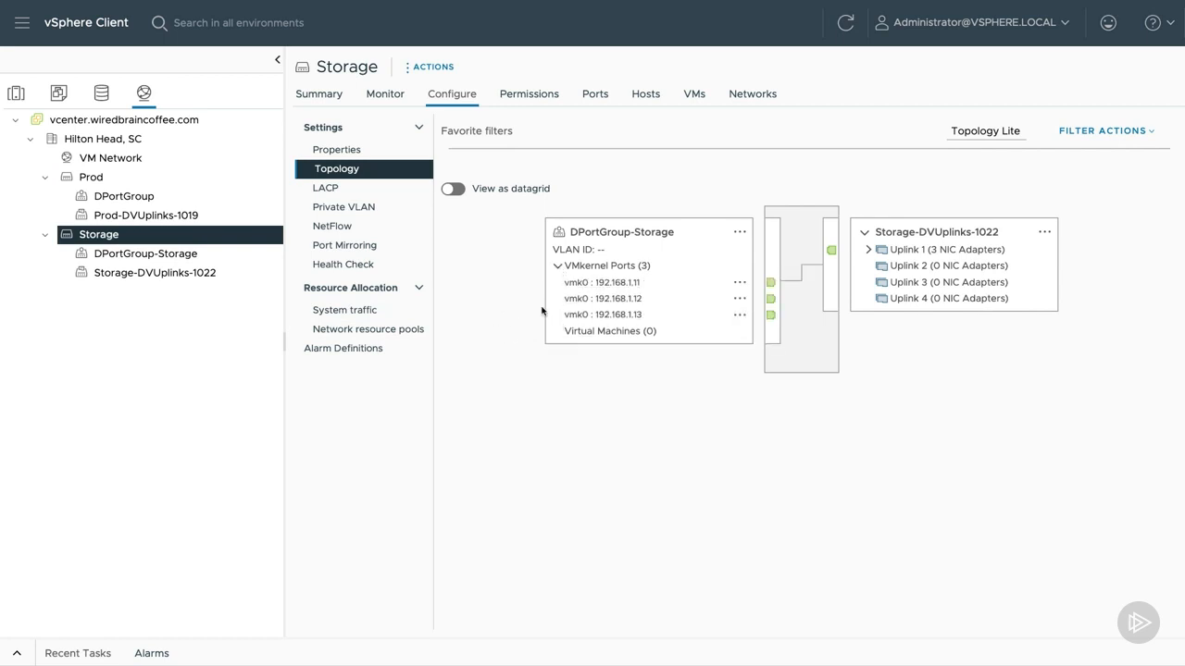
{"action": "left_click", "coordinate": [92, 177]}
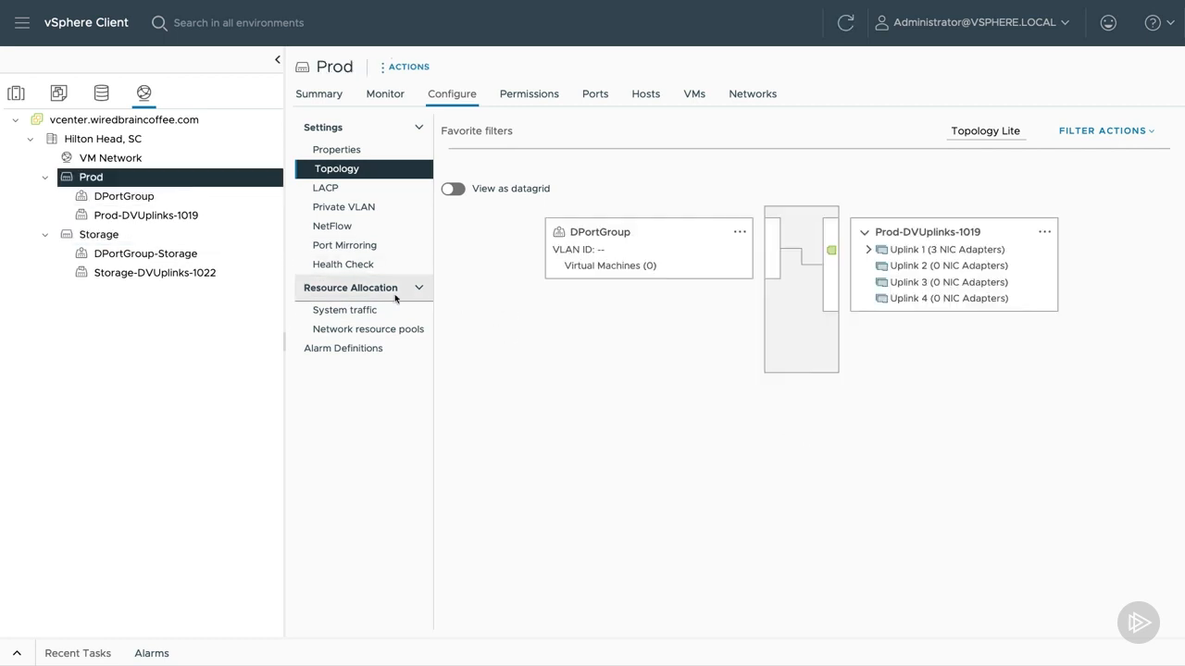
{"action": "left_click", "coordinate": [176, 236]}
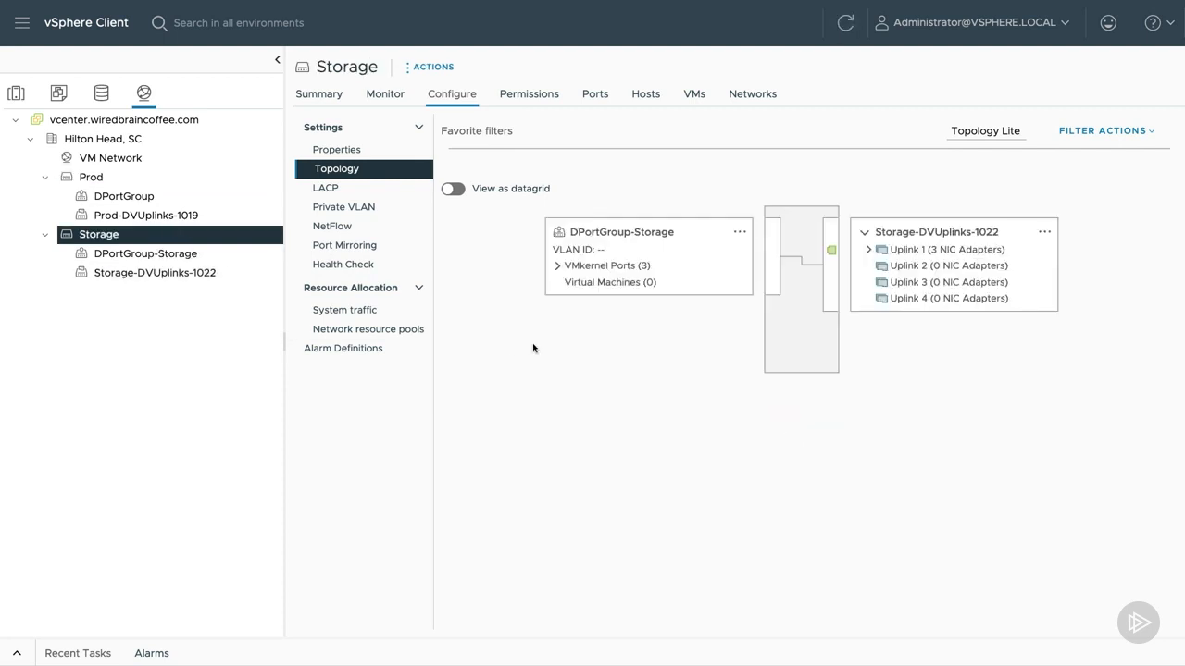
{"action": "left_click", "coordinate": [559, 267]}
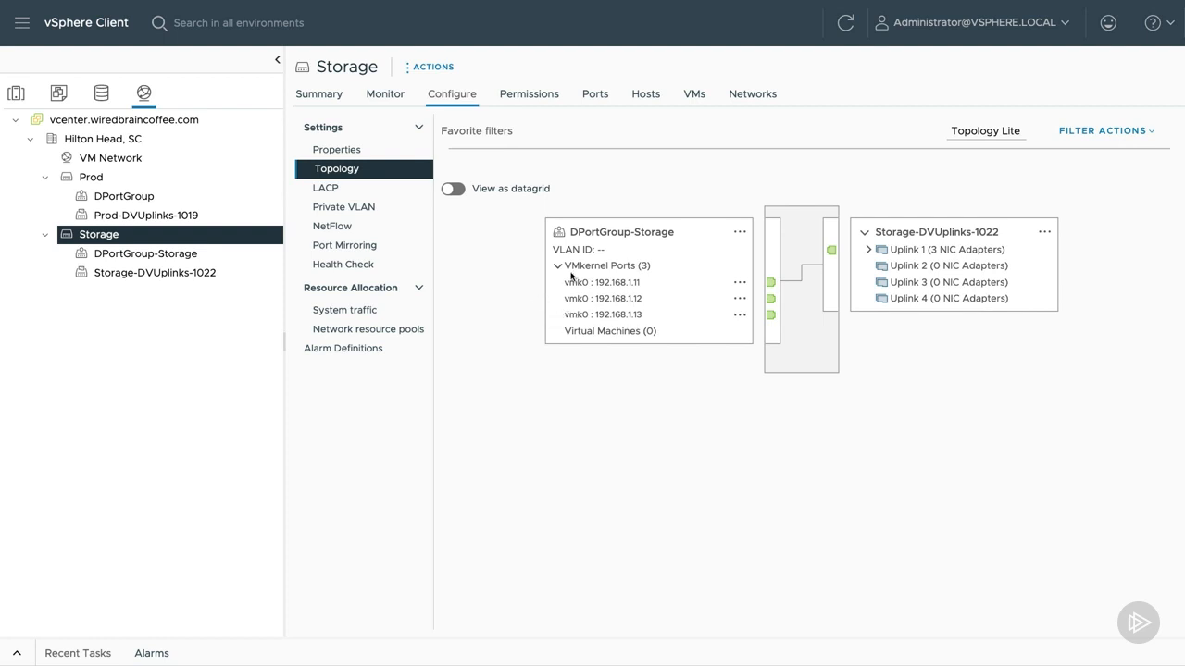
{"action": "right_click", "coordinate": [137, 237]}
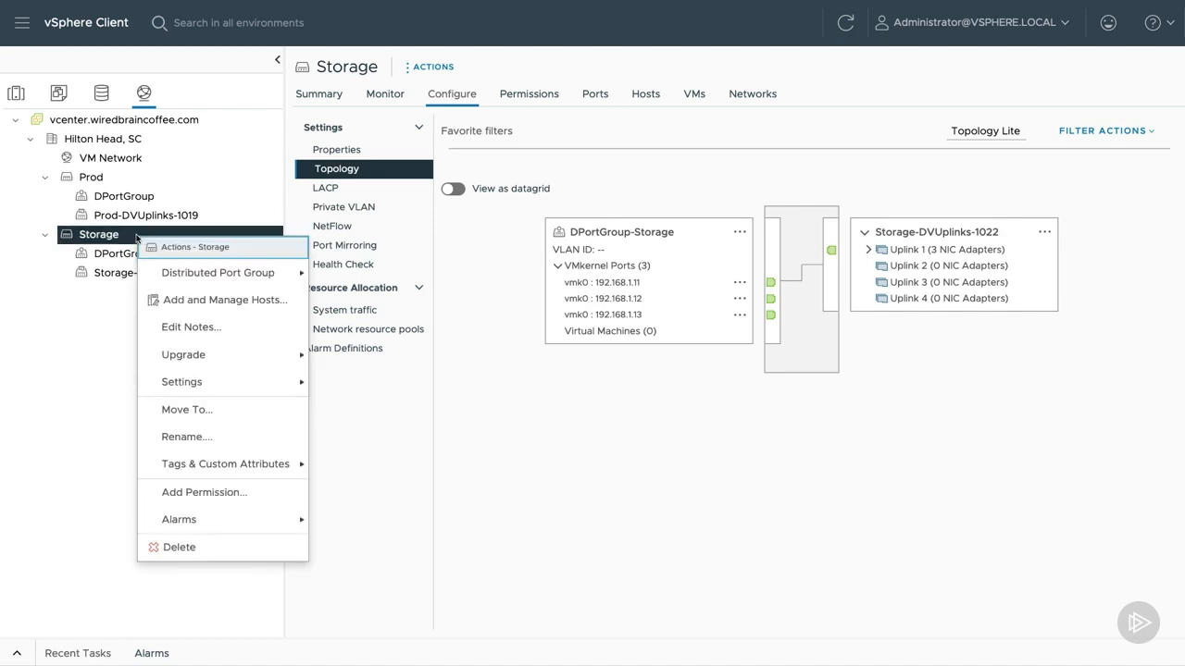
{"action": "left_click", "coordinate": [181, 548]}
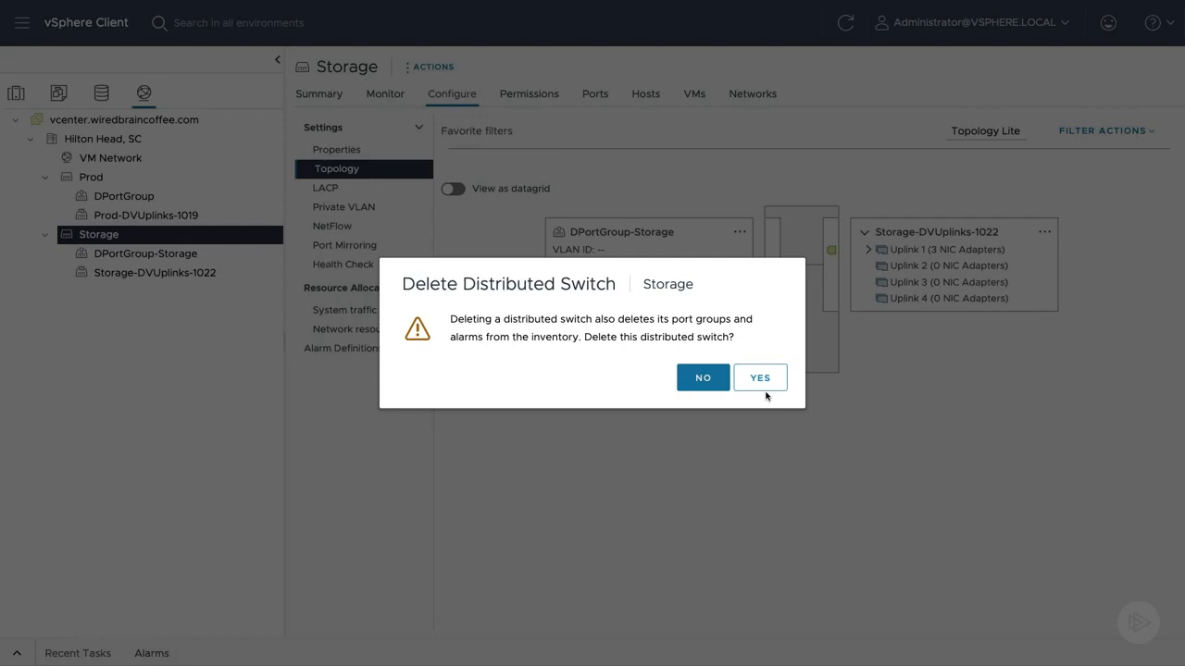
{"action": "left_click", "coordinate": [683, 379]}
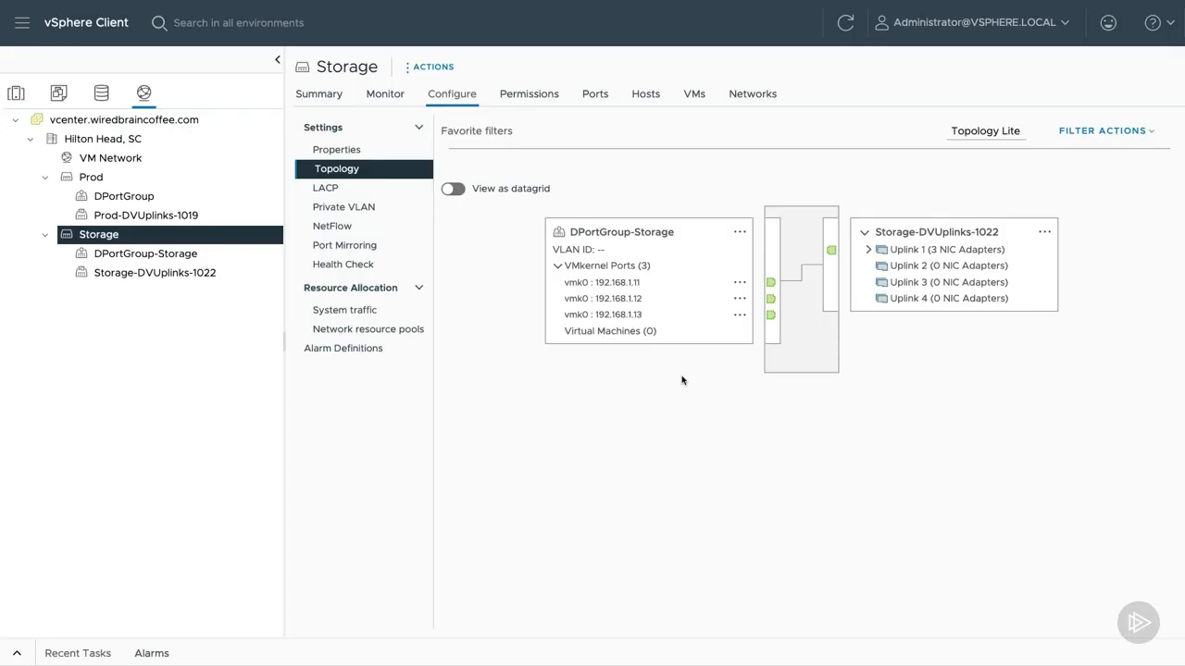